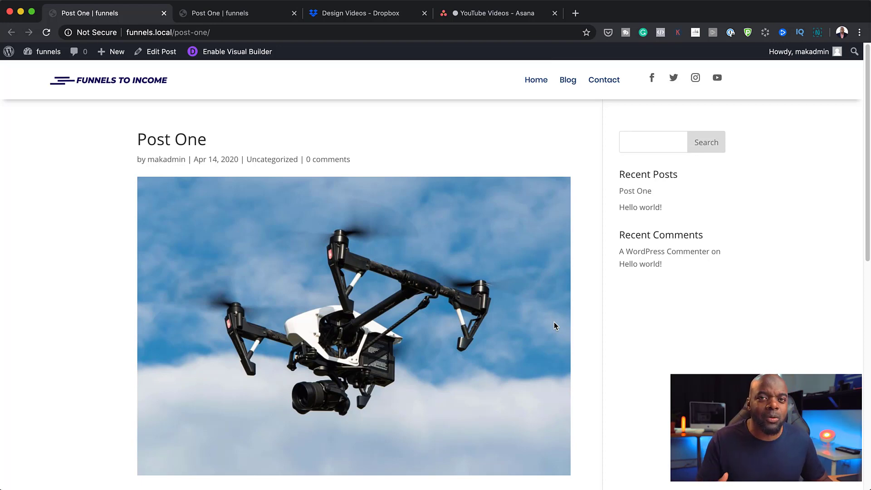
- Compare the default Post One page with the custom-designed version, examining its header, featured image and body text down to the footer
left_click(255, 18)
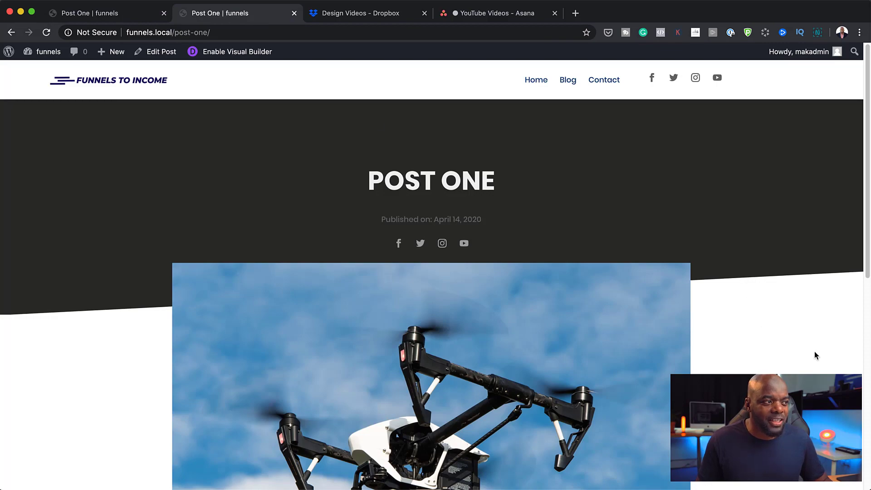
scroll(812, 354, "down", 4)
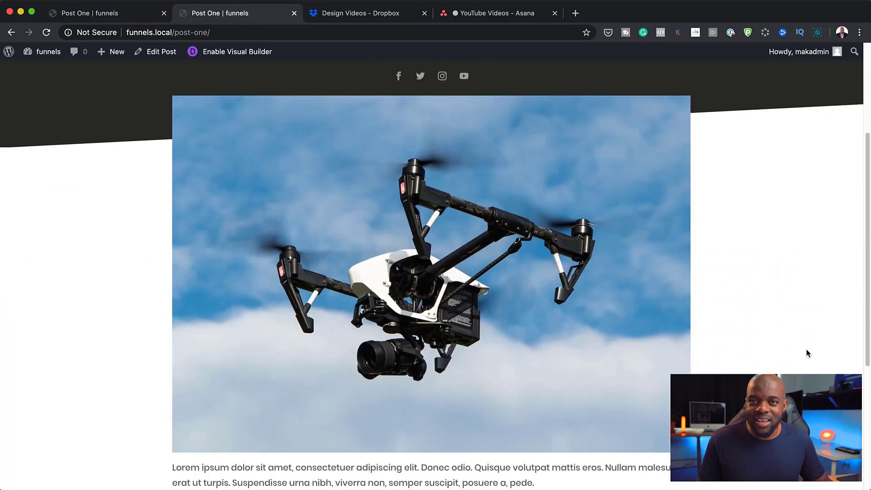
scroll(806, 352, "down", 5)
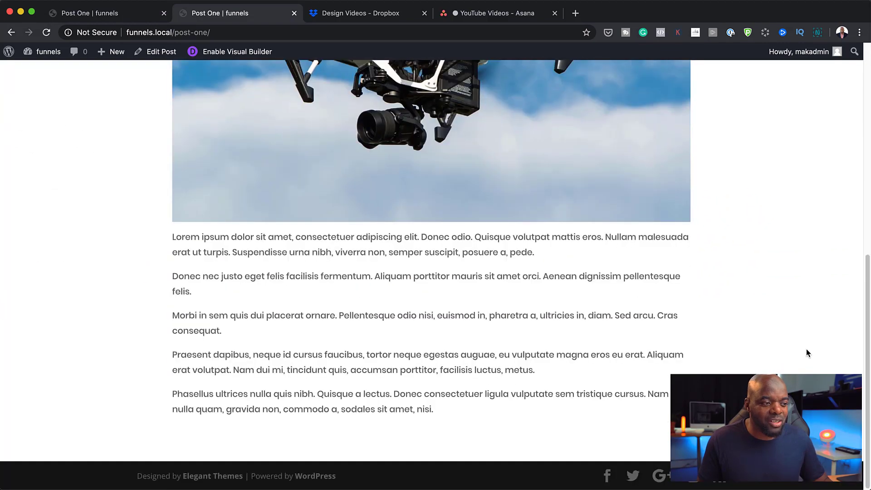
scroll(807, 352, "up", 9)
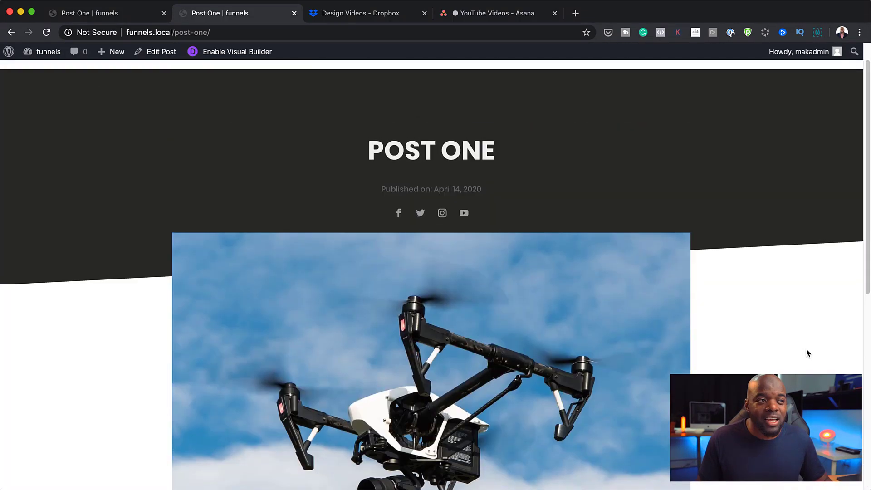
scroll(807, 353, "up", 1)
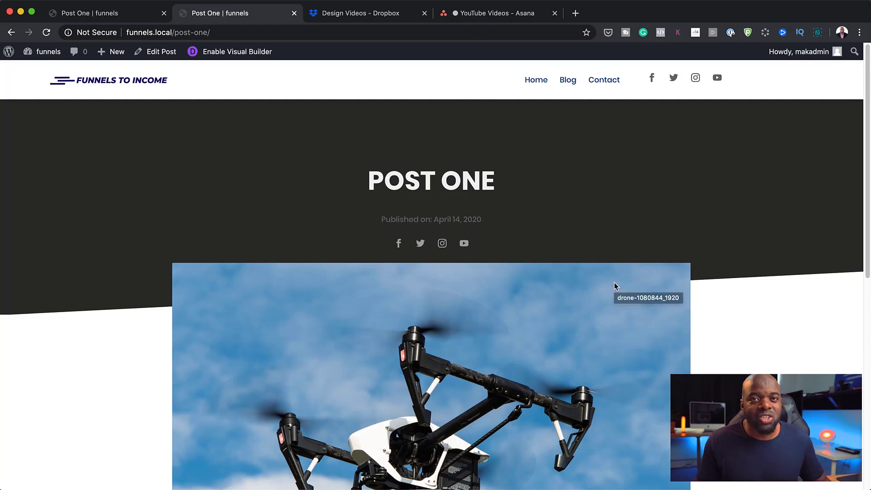
left_click(140, 18)
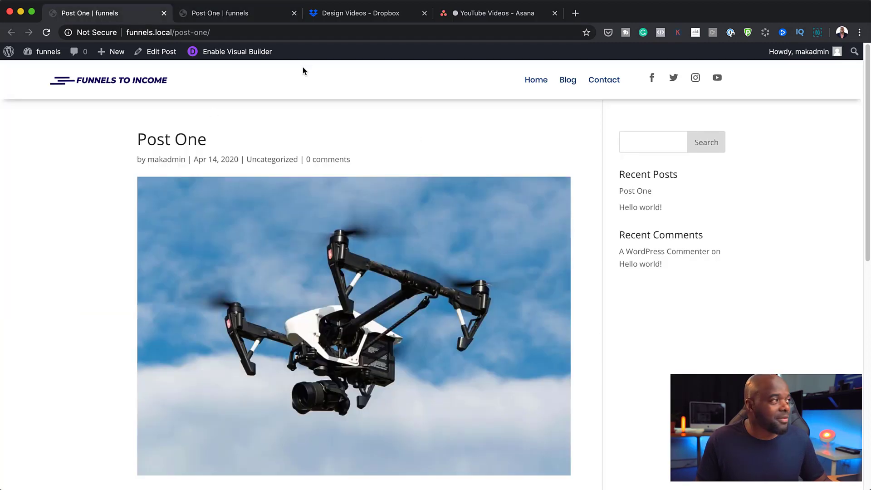
left_click(244, 14)
scroll(454, 273, "down", 6)
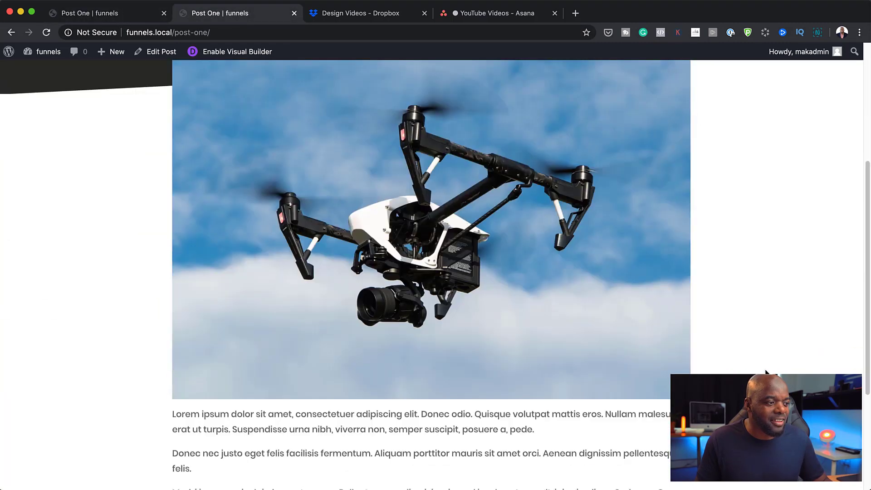
scroll(766, 372, "down", 5)
scroll(766, 372, "up", 15)
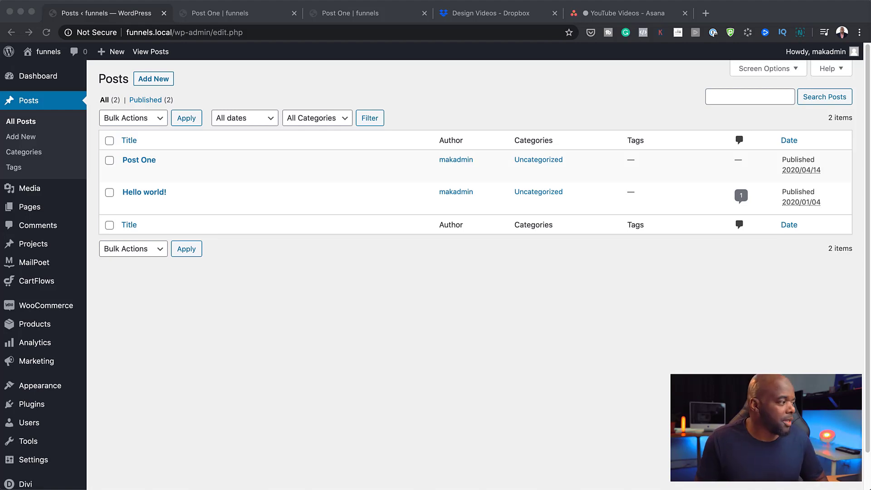
- Create a new template assigned to All Posts in the Divi Theme Builder
left_click(32, 443)
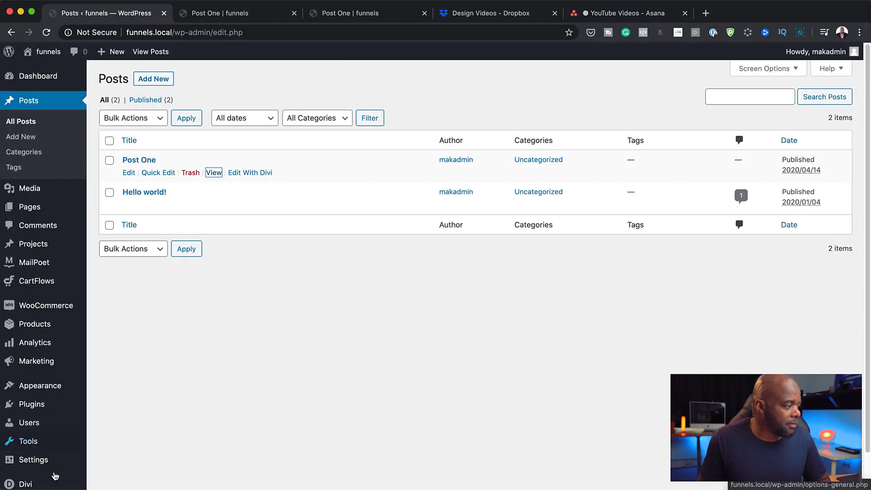
scroll(54, 474, "down", 2)
mouse_move(30, 449)
left_click(123, 373)
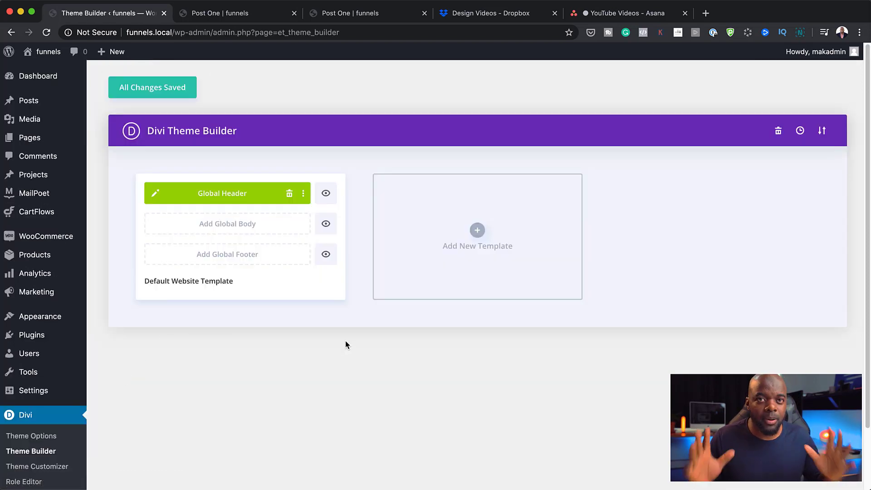
left_click(480, 234)
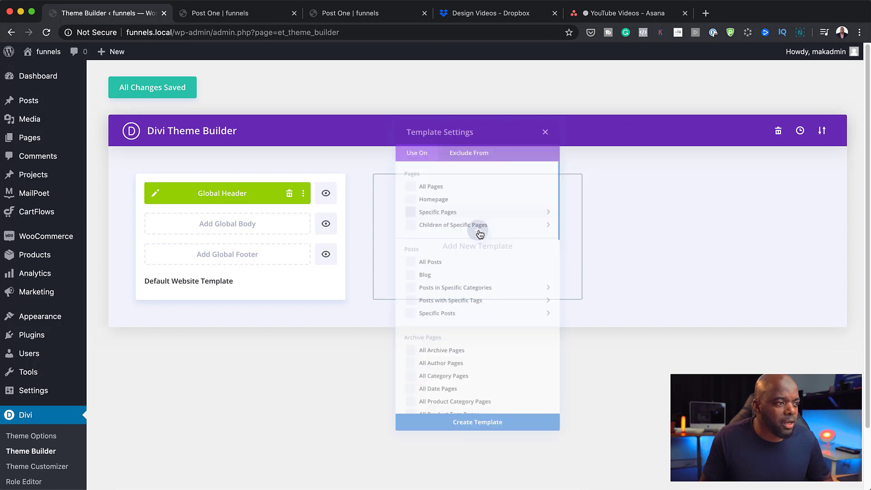
mouse_move(472, 210)
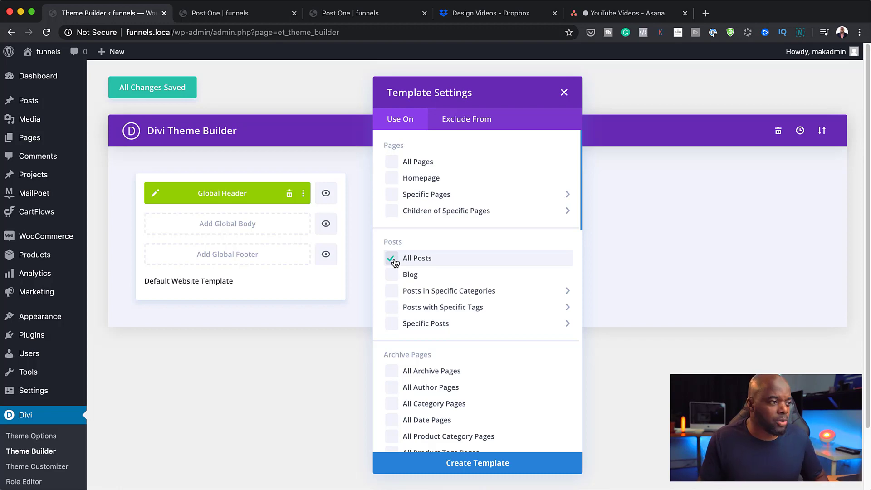
left_click(494, 466)
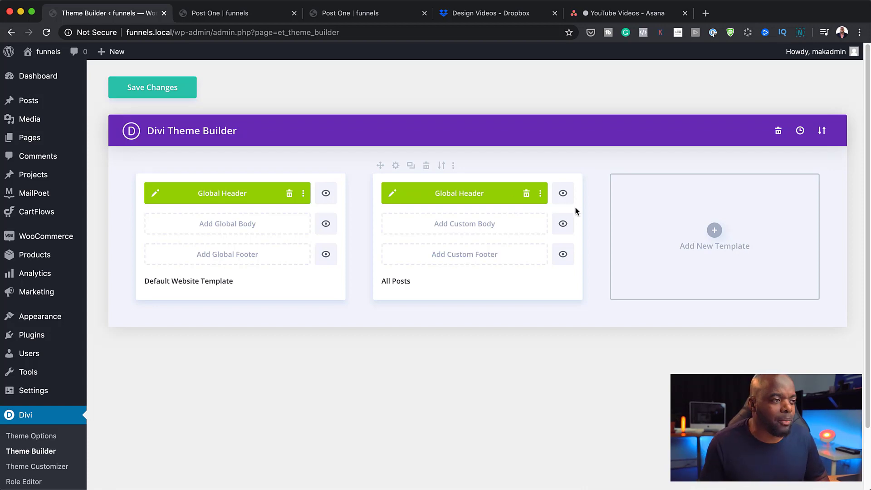
- Start a custom body for the All Posts template, built from scratch with a single-column row
left_click(478, 228)
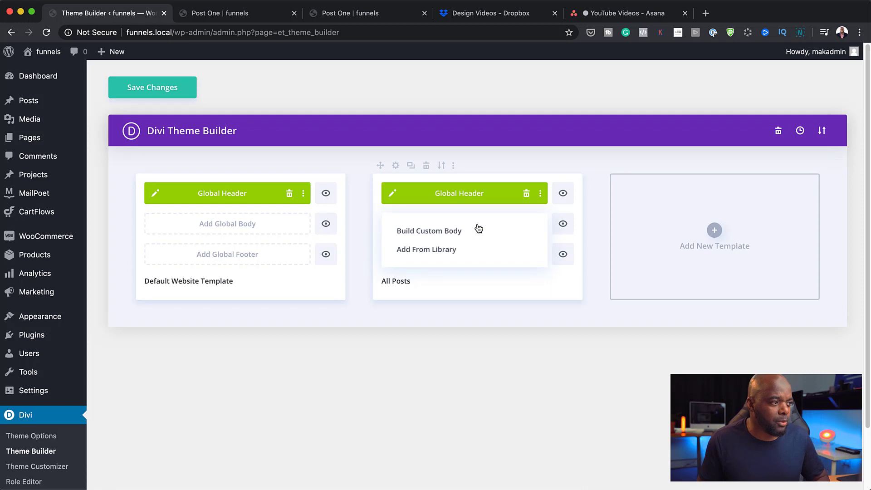
left_click(467, 235)
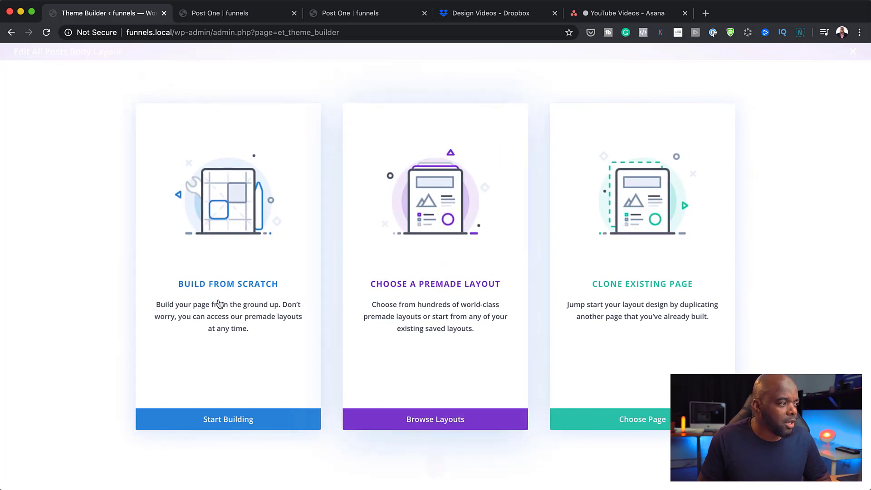
left_click(260, 284)
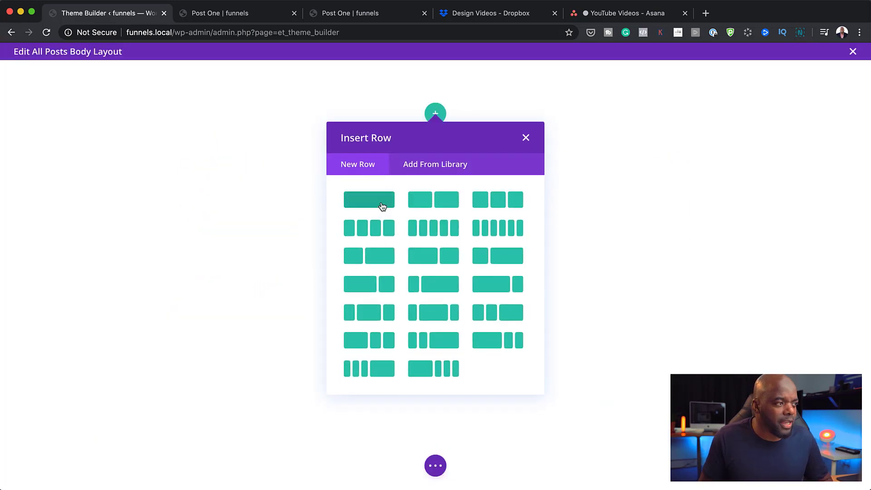
left_click(382, 206)
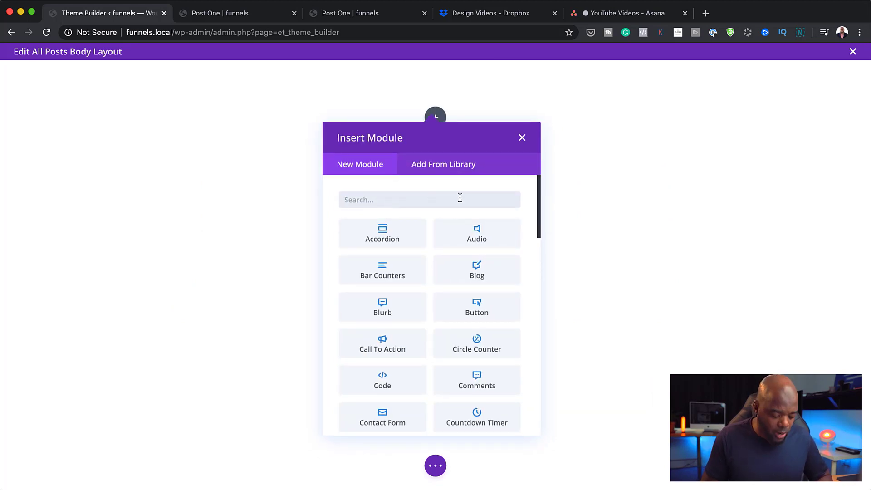
- Add a Text module to the row and fill its body with the dynamic Post/Archive Title
type("text")
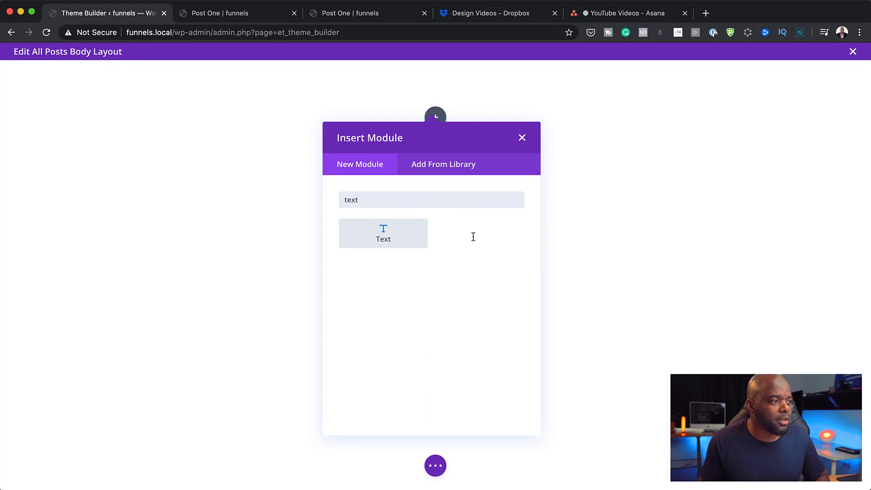
left_click(402, 229)
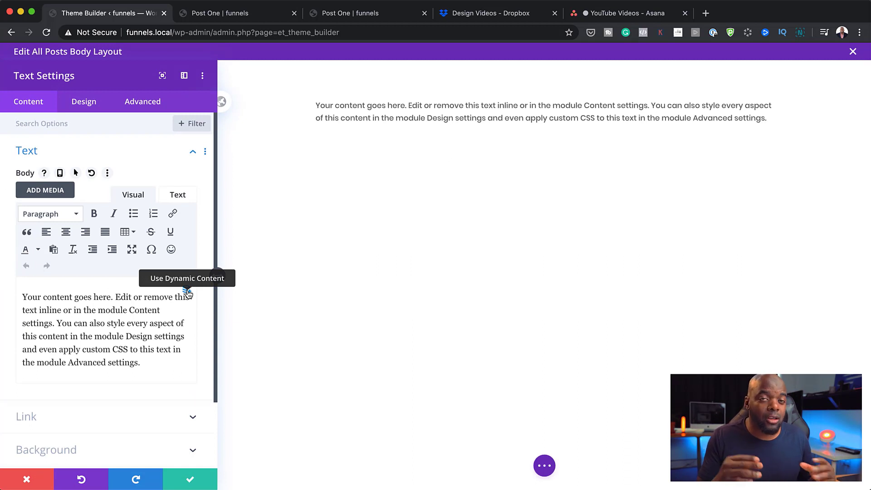
left_click(188, 293)
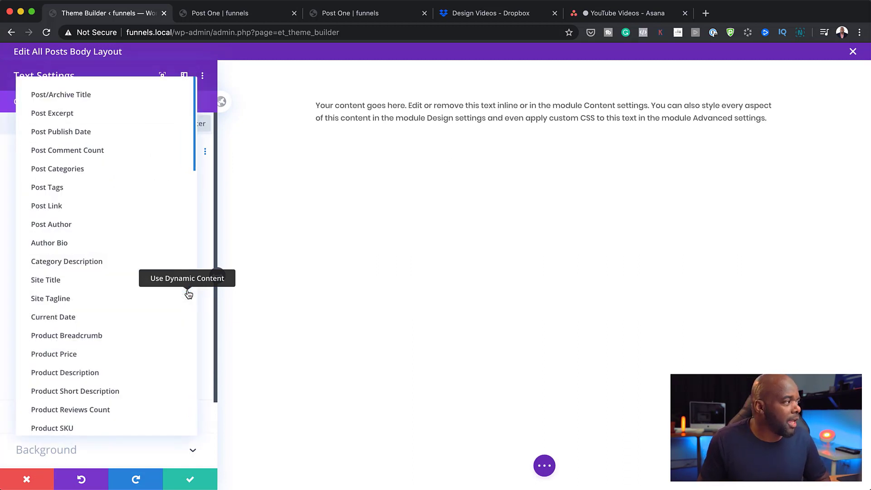
left_click(102, 103)
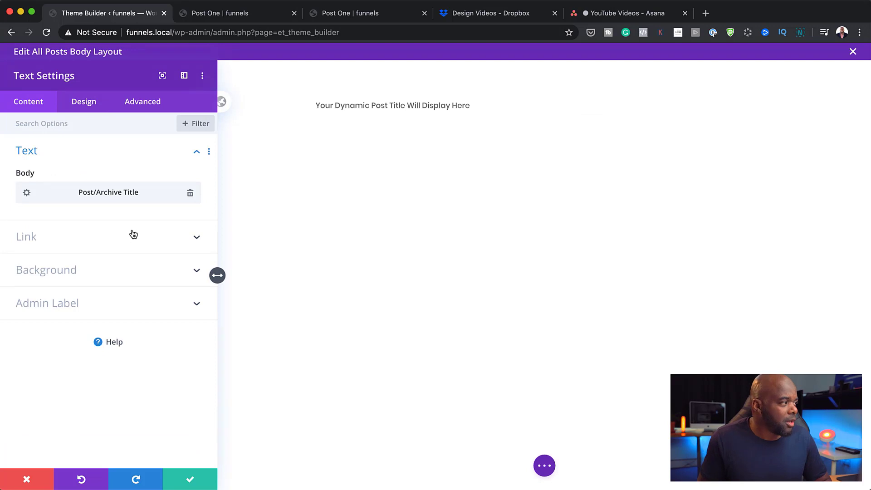
left_click(191, 481)
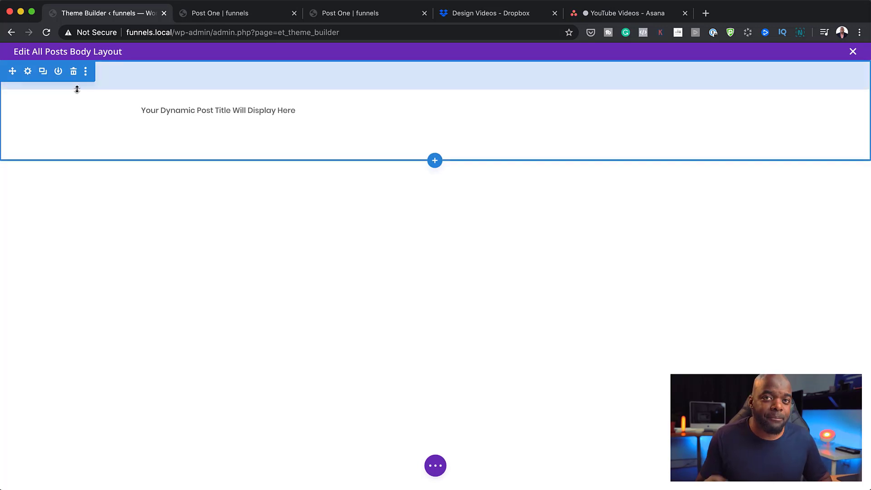
- Give the section containing the post title a brown background colour, #7f4502, and save the section settings
left_click(28, 73)
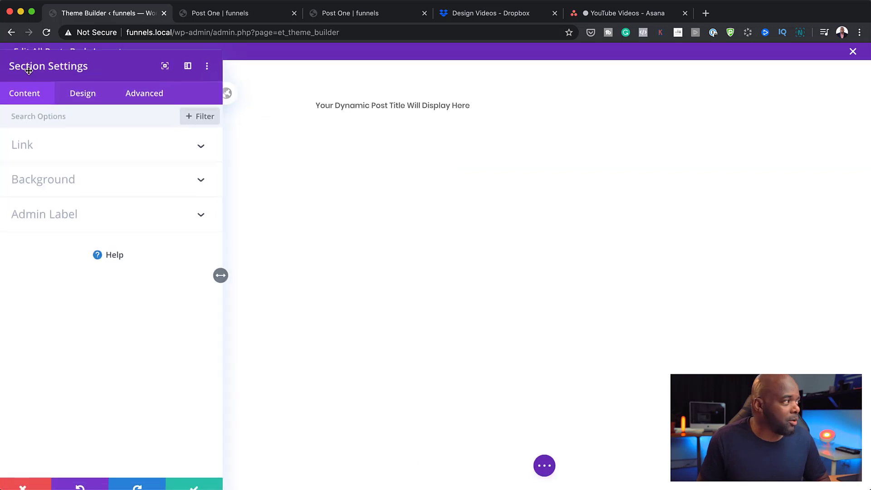
left_click(54, 185)
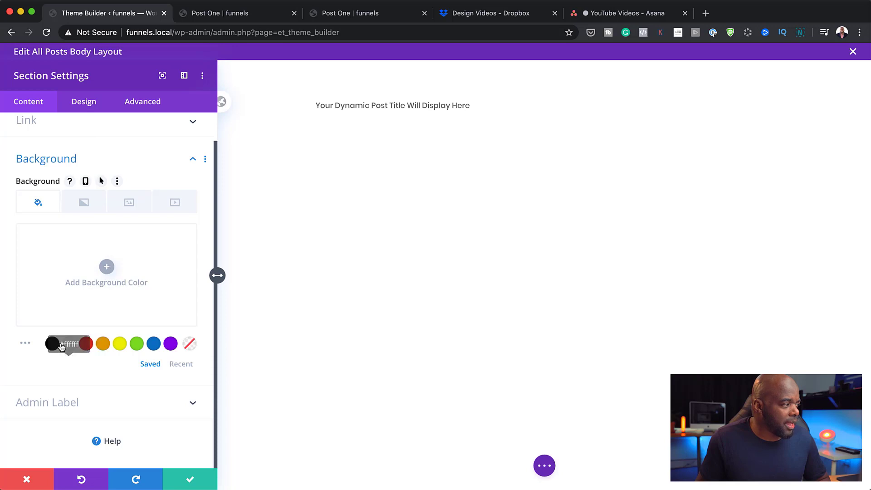
left_click(86, 347)
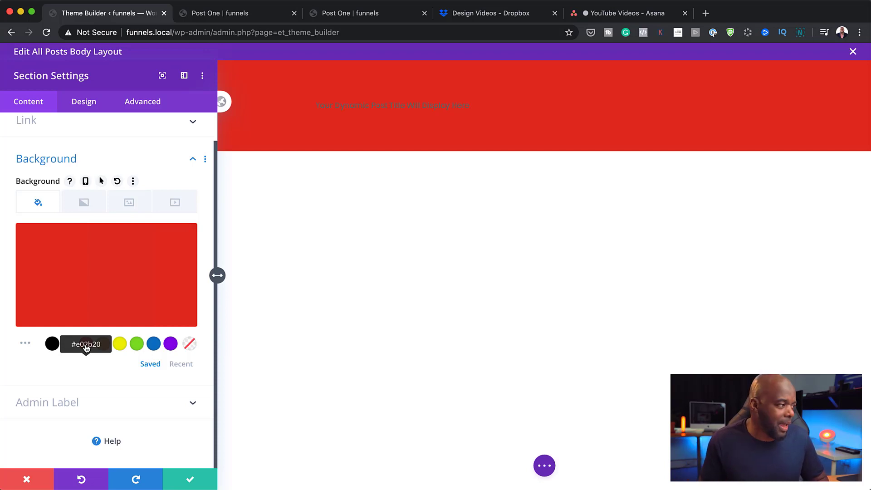
left_click(91, 297)
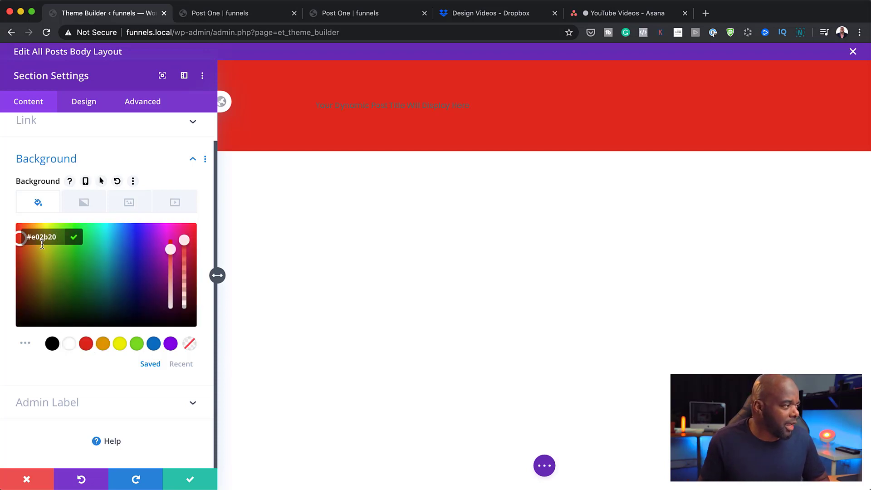
left_click(31, 275)
left_click_drag(33, 281, 30, 283)
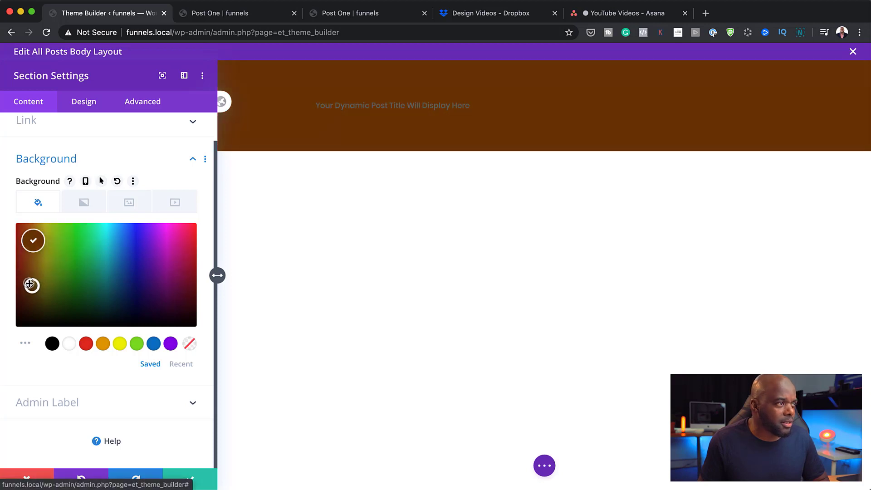
left_click(33, 276)
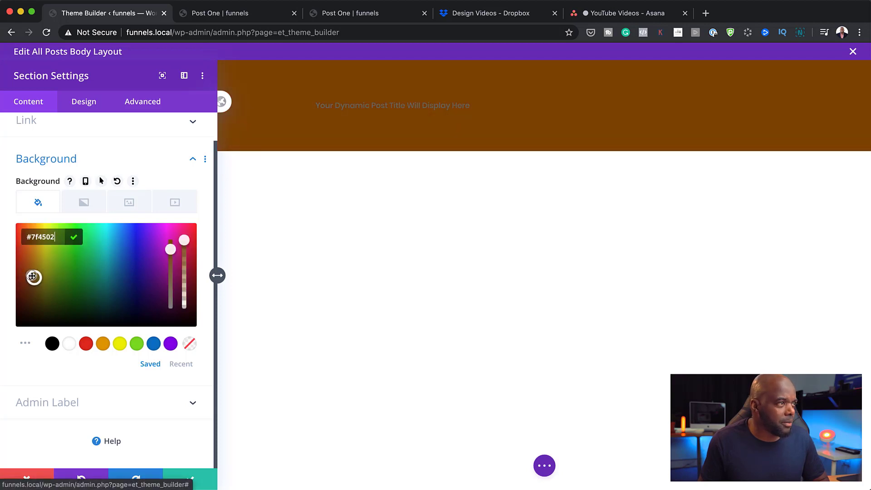
left_click(105, 366)
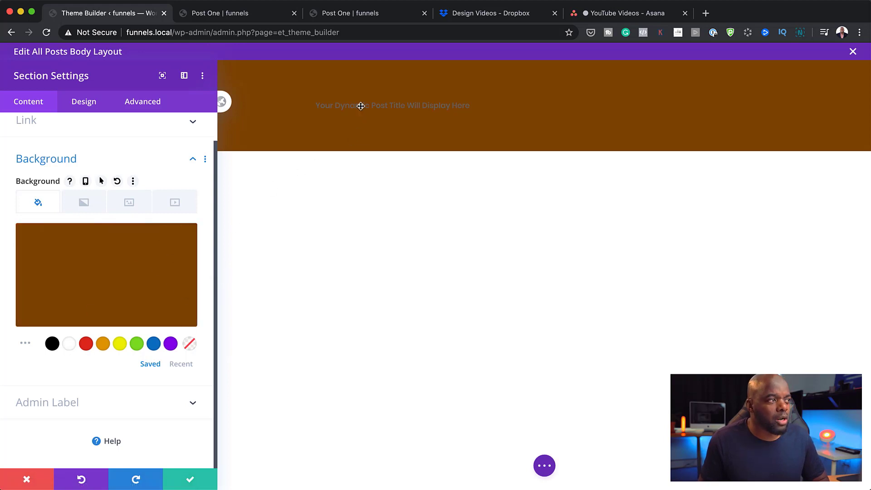
left_click(190, 481)
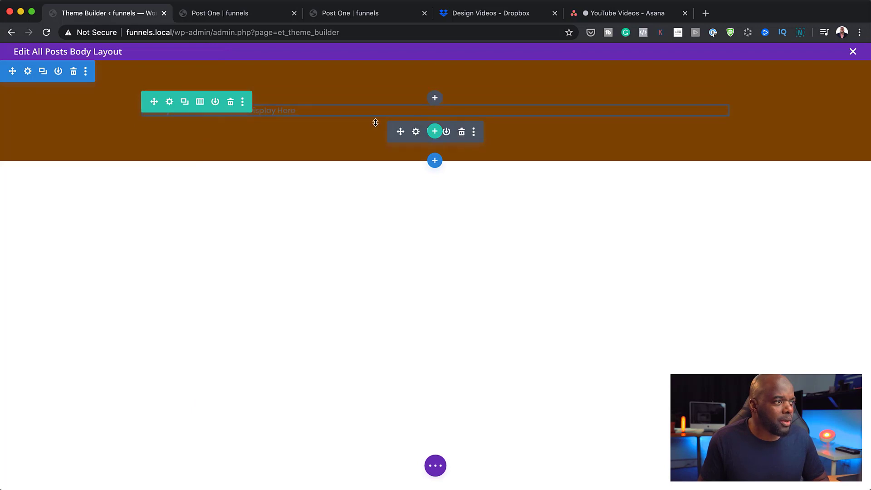
- Set the font style of the post title's Text module to all uppercase
left_click(417, 133)
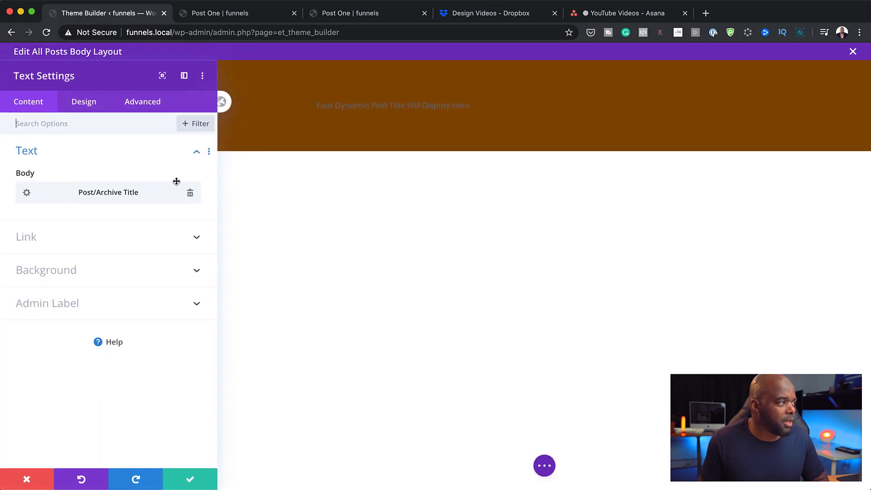
left_click(85, 104)
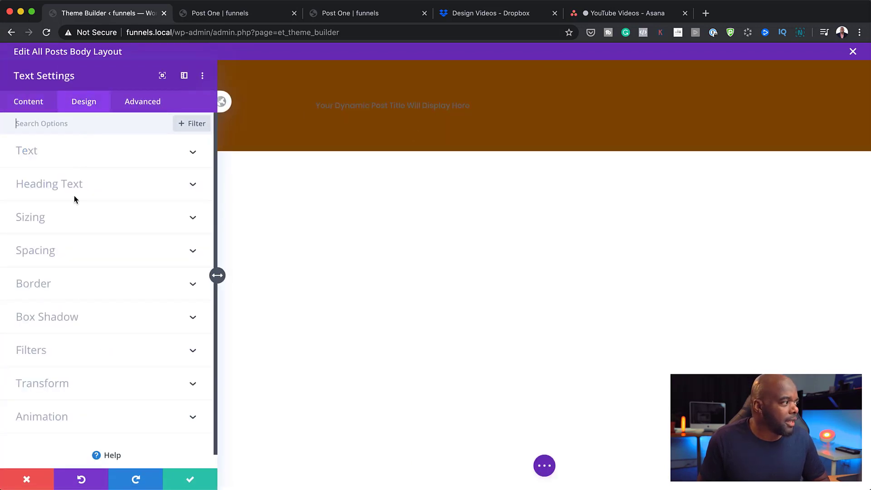
left_click(39, 155)
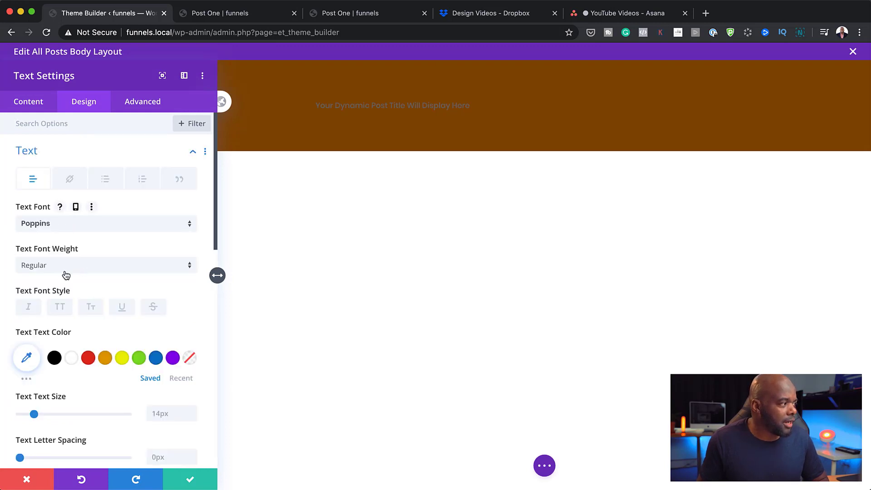
left_click(62, 310)
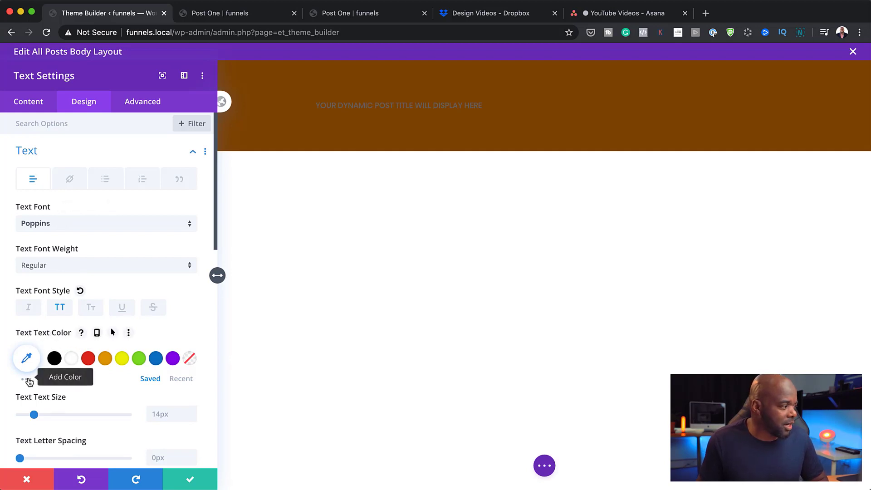
- Set the text colour of the post title to light green, #7cee63
left_click(28, 381)
scroll(139, 360, "down", 3)
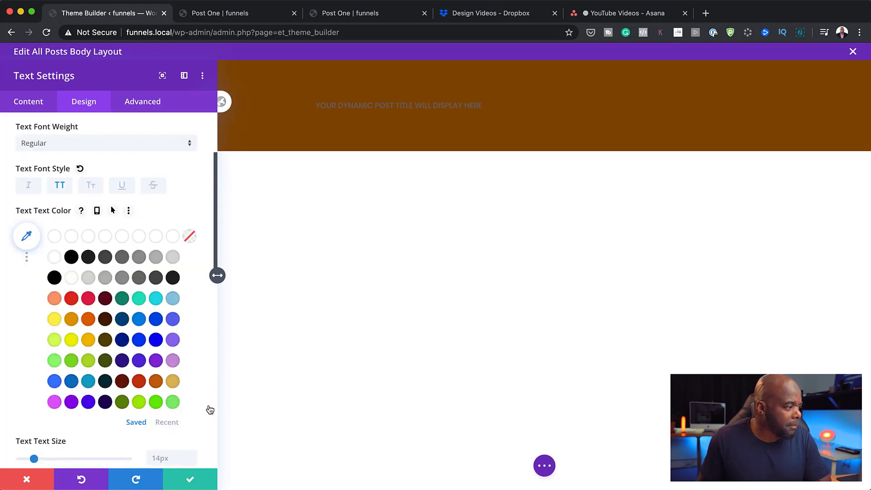
left_click(140, 402)
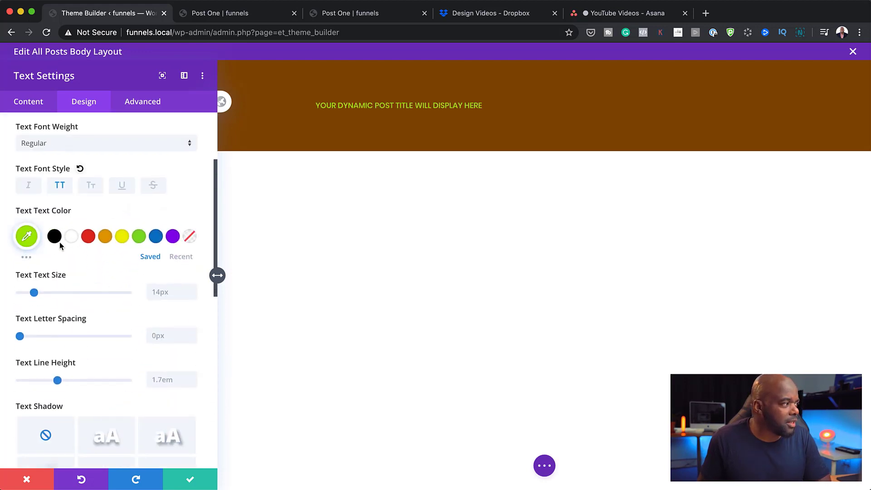
left_click(27, 235)
left_click(48, 343)
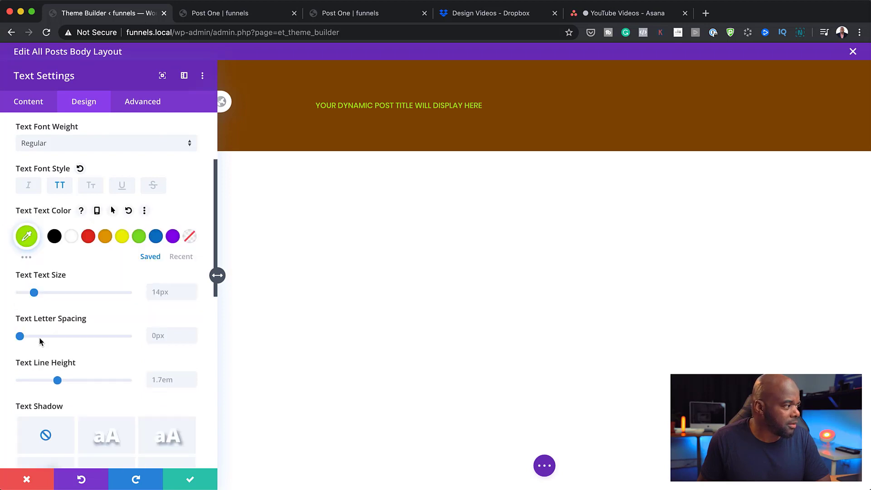
left_click(27, 259)
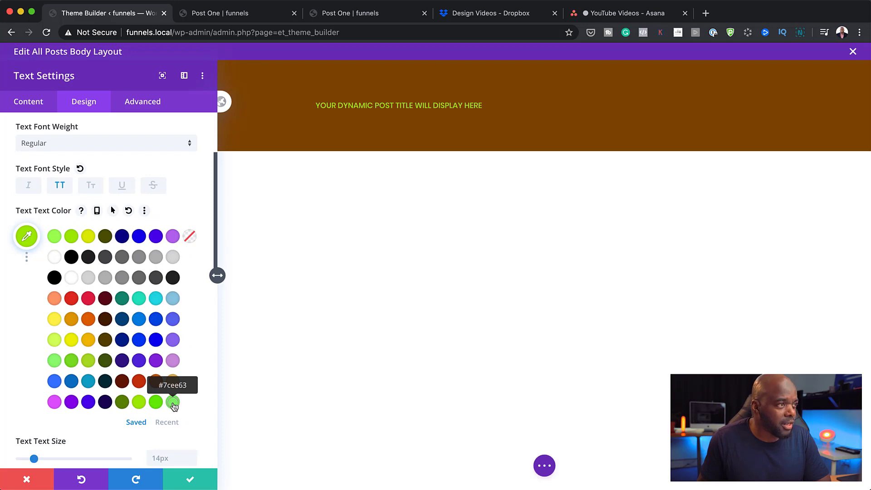
left_click(173, 403)
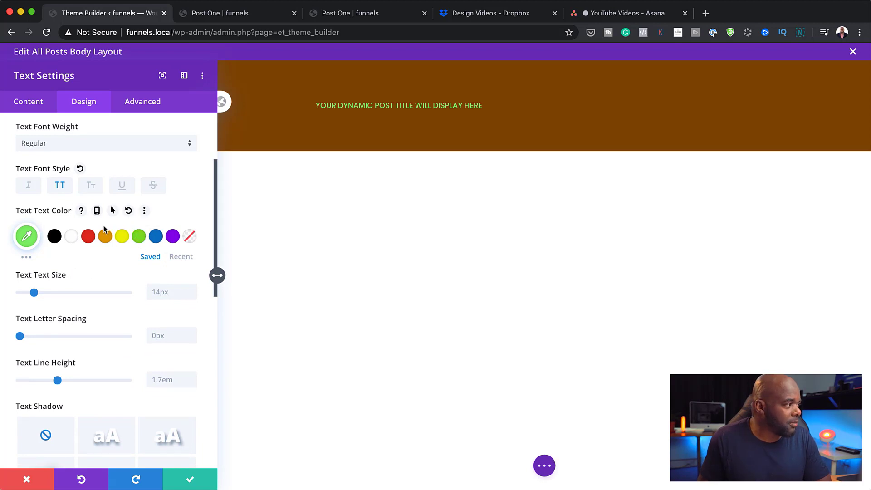
- Set the text size of the post title to 3vw
scroll(96, 271, "down", 1)
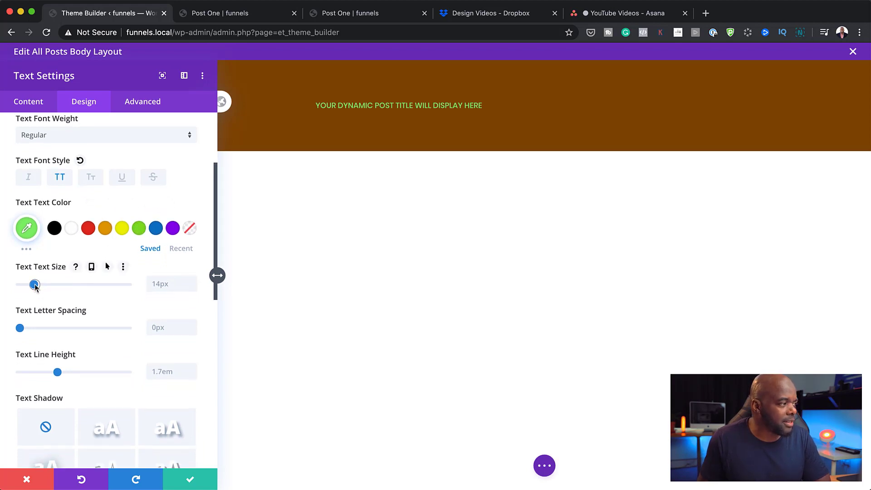
left_click(177, 282)
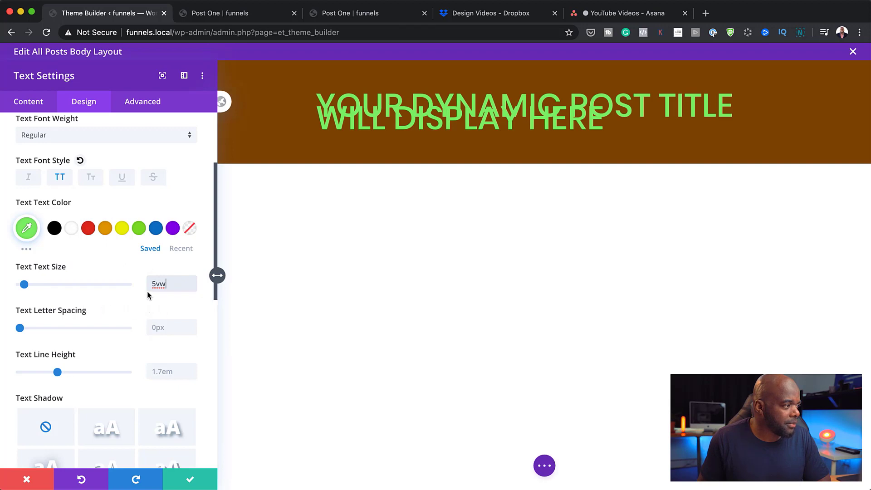
left_click(192, 288)
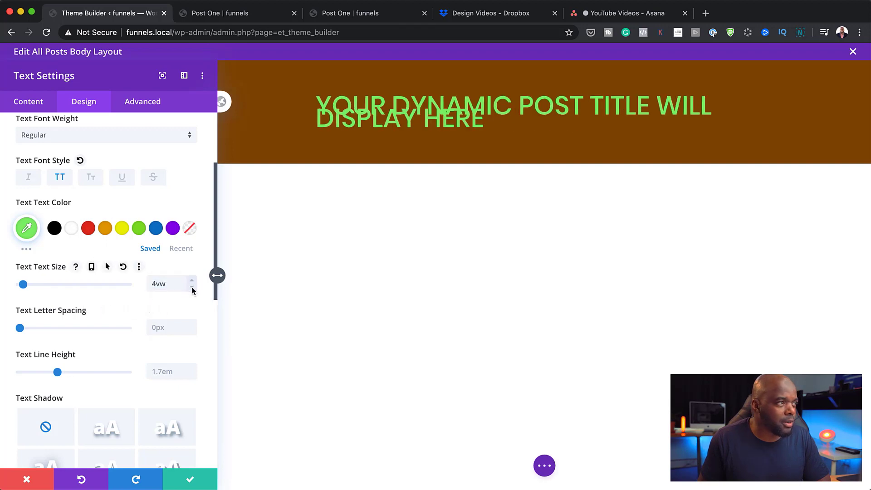
left_click(192, 288)
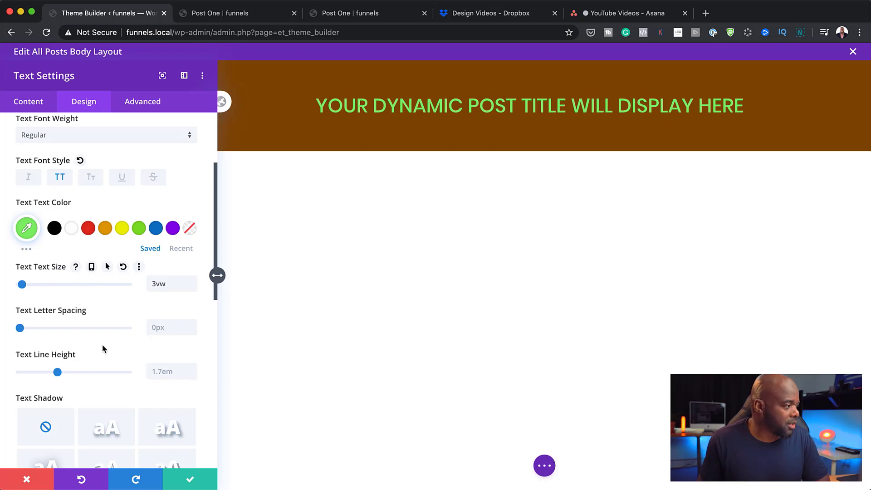
- Centre the post title text and set its font weight to Bold
scroll(101, 388, "down", 3)
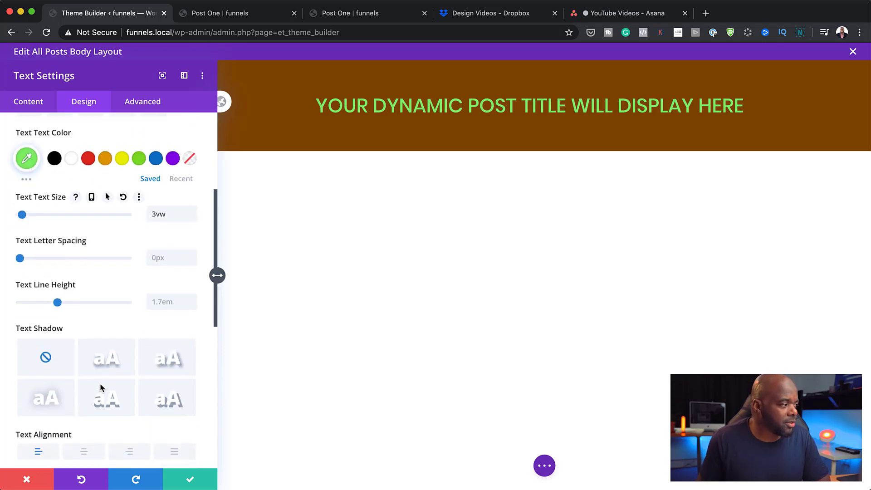
scroll(100, 387, "down", 3)
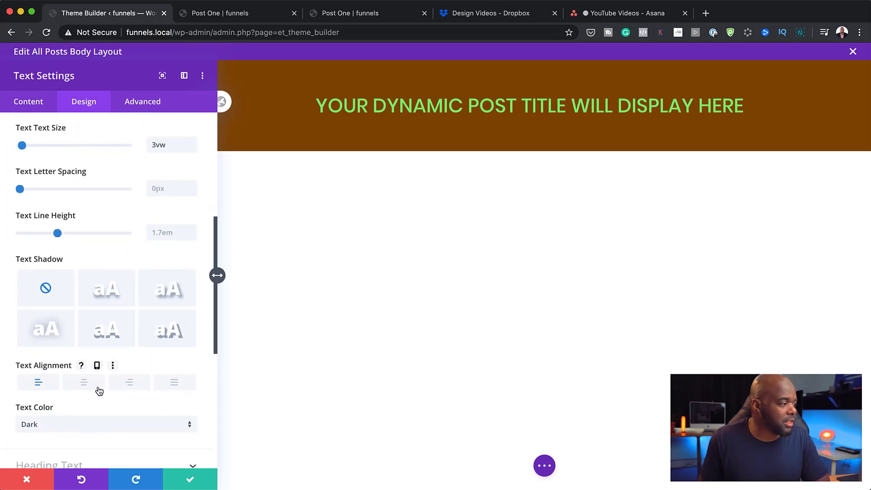
left_click(84, 383)
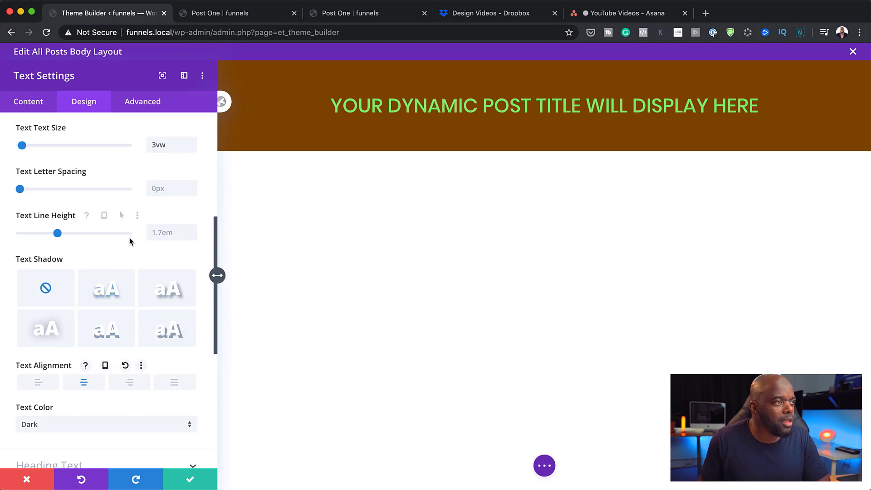
scroll(124, 282, "up", 3)
scroll(124, 281, "up", 3)
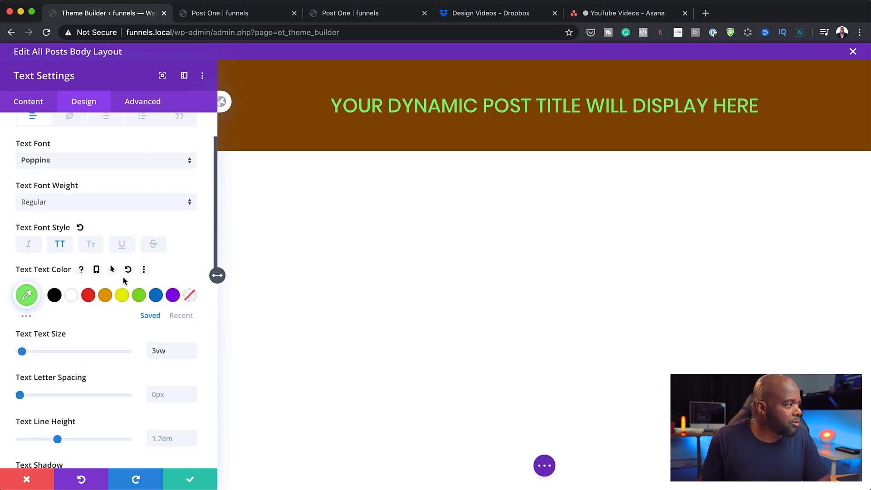
left_click(123, 206)
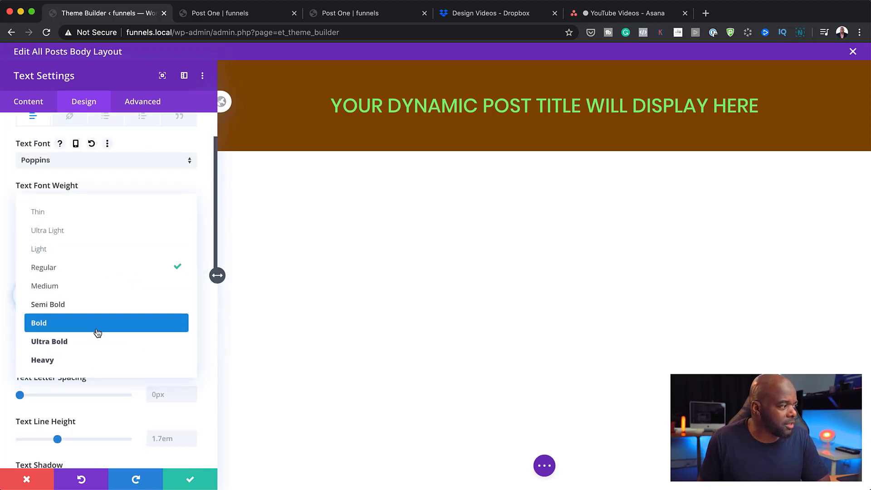
left_click(96, 328)
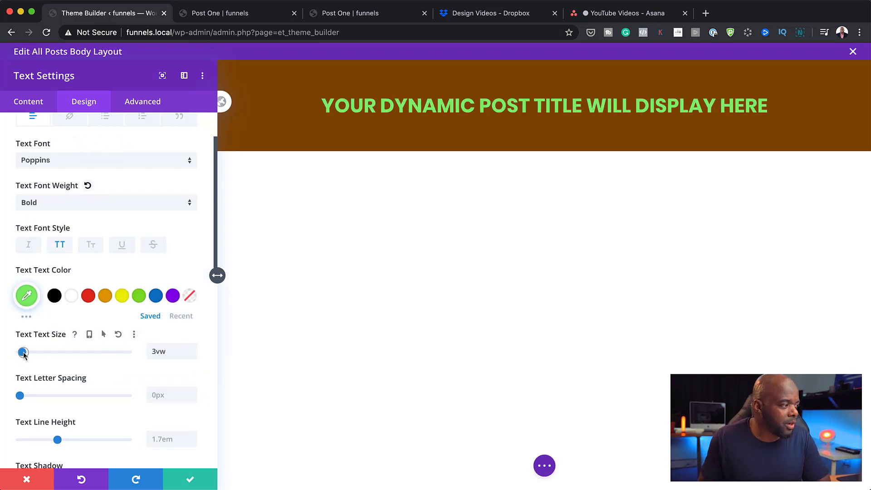
- Try the post title at a 5vw text size with a 1.8em line height, and return the size to 3vw
left_click_drag(22, 352, 25, 358)
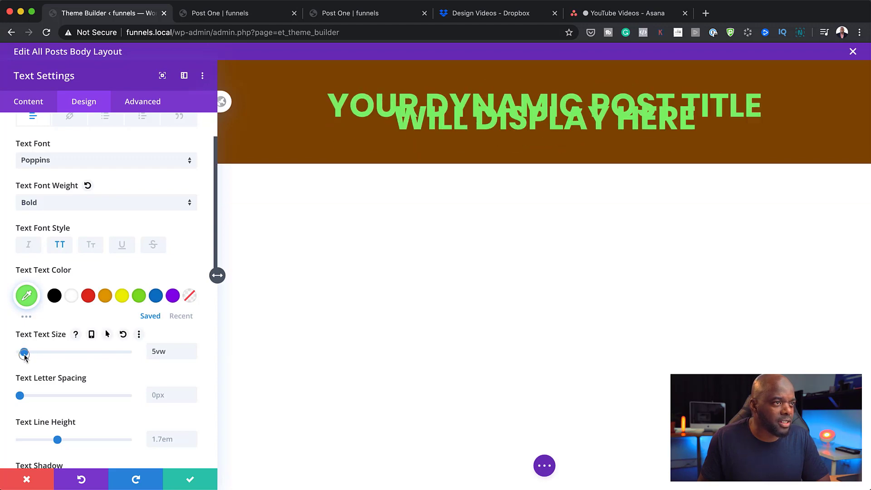
scroll(123, 384, "down", 2)
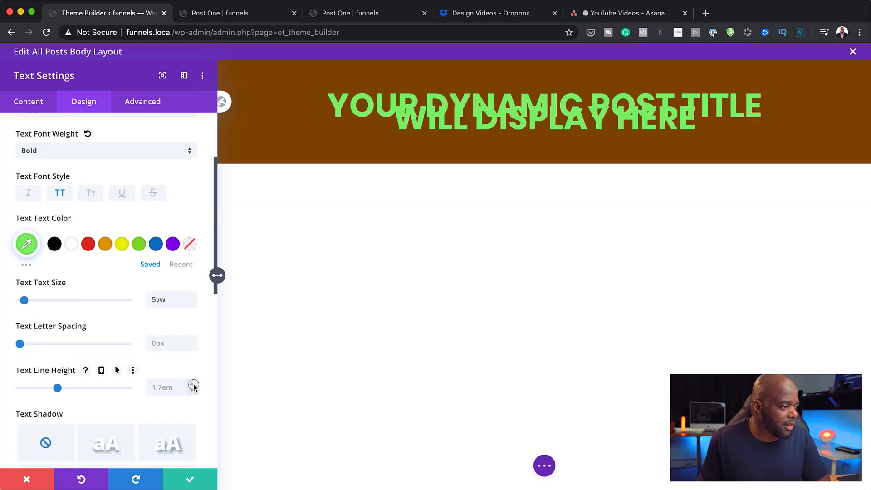
left_click(193, 385)
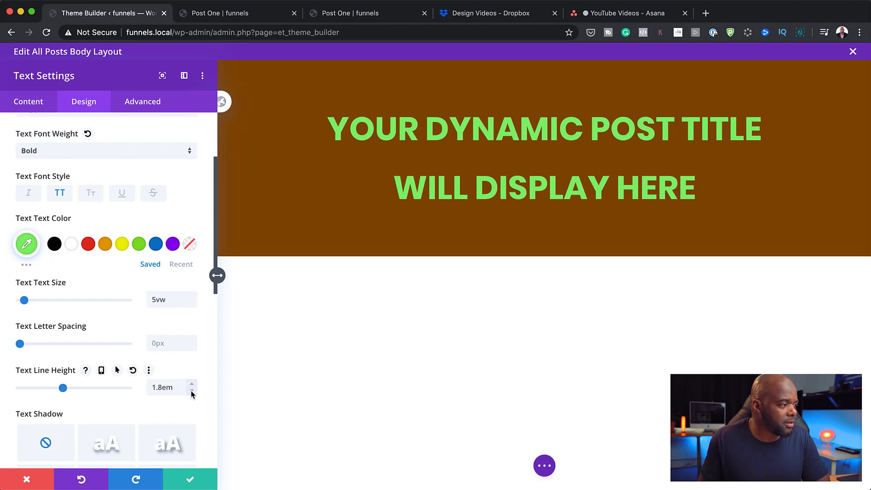
left_click(191, 391)
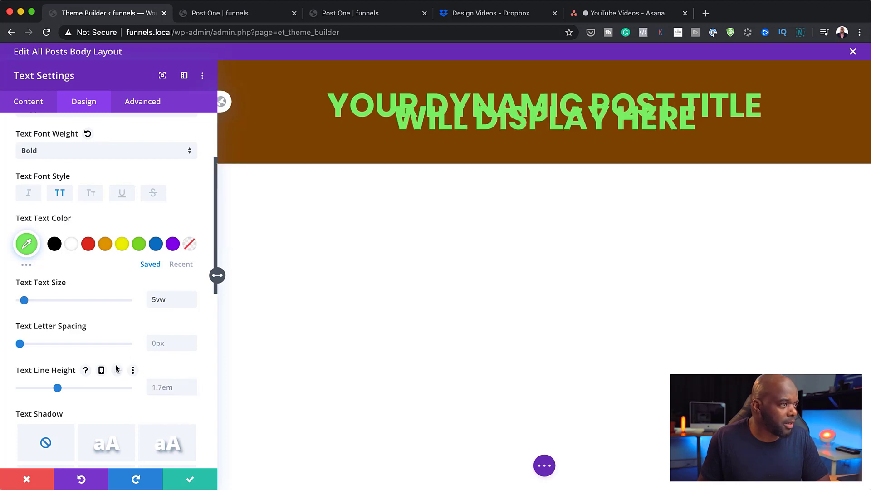
left_click(192, 303)
left_click(192, 303)
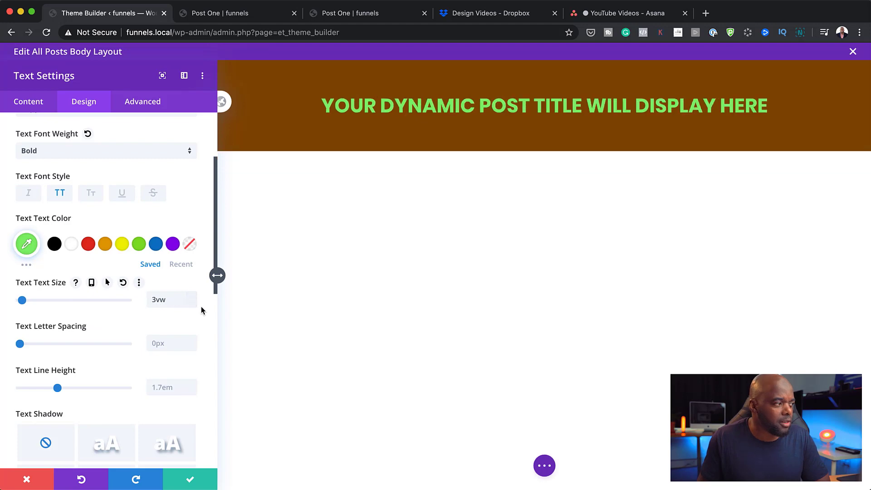
- Set the post title's line height to 1.8em and its text colour to a slightly greyed white, and save the text settings
left_click(191, 384)
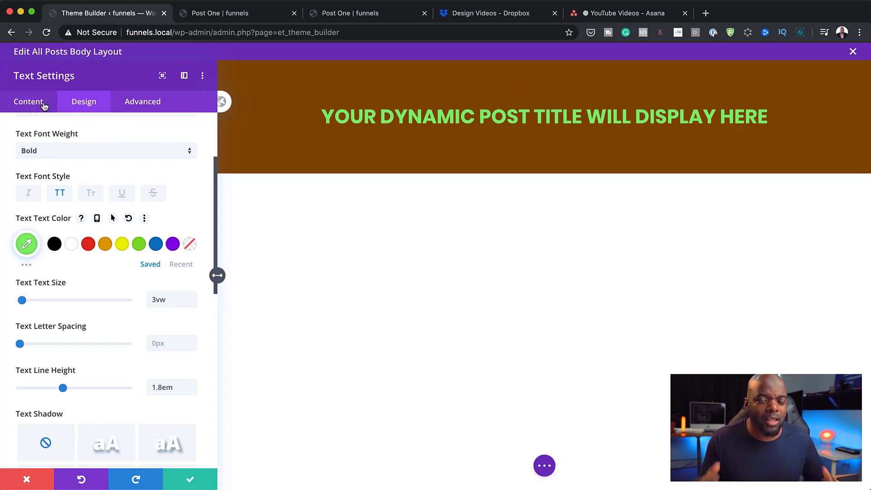
left_click(72, 248)
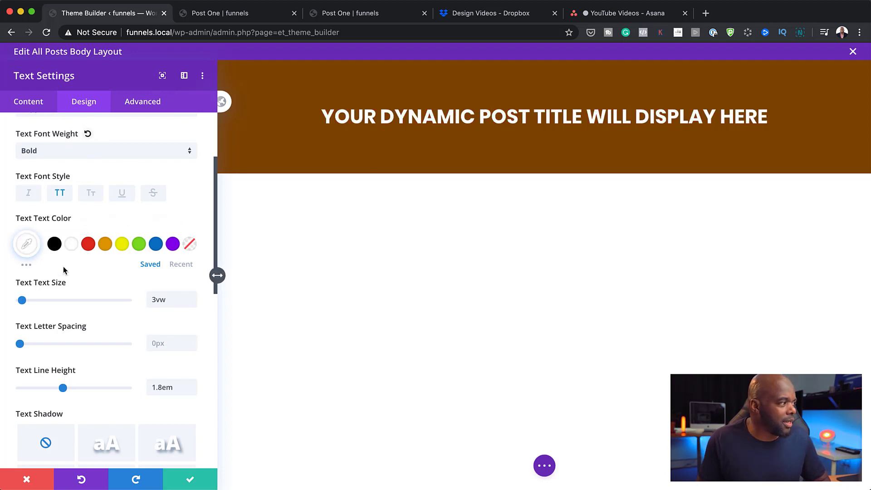
left_click(27, 242)
left_click_drag(20, 263, 16, 240)
left_click(49, 247)
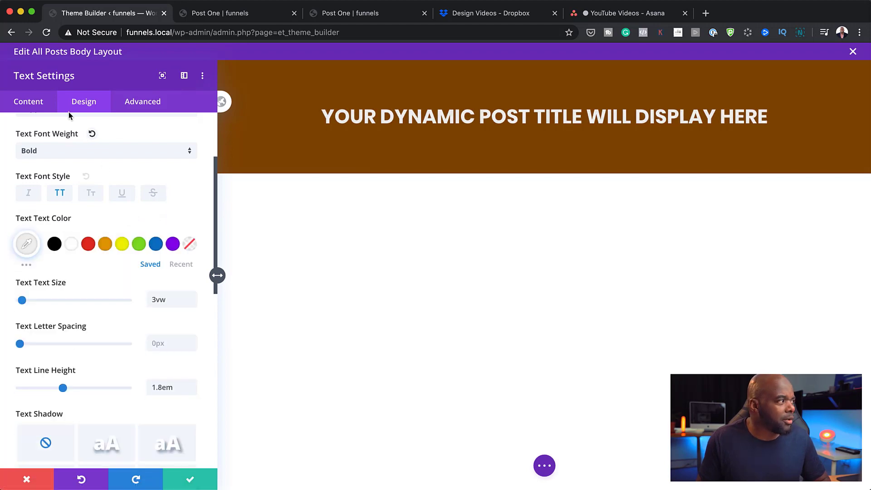
left_click(189, 479)
- Change the background colour of the title section to a dark charcoal grey and save the section settings
mouse_move(90, 86)
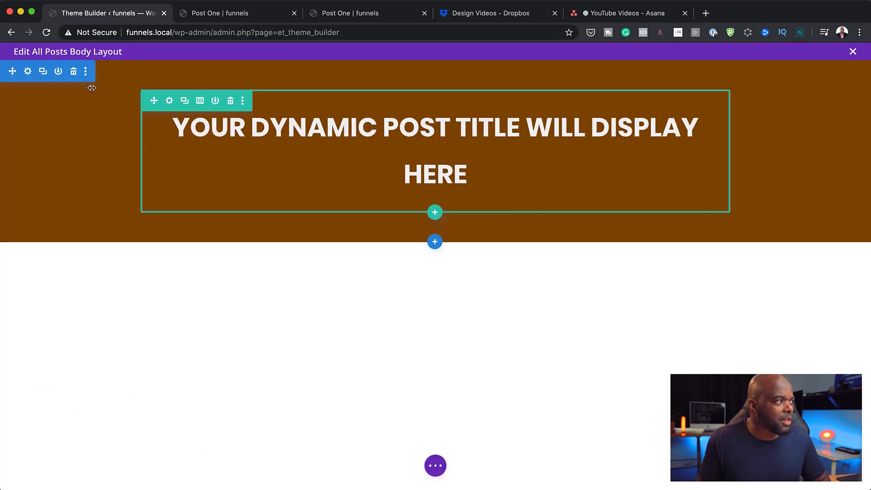
left_click(28, 72)
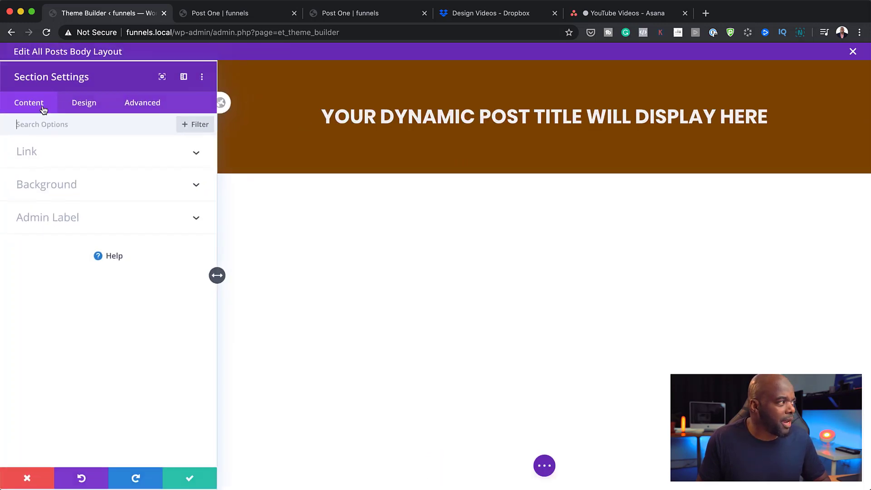
left_click(42, 187)
left_click(52, 344)
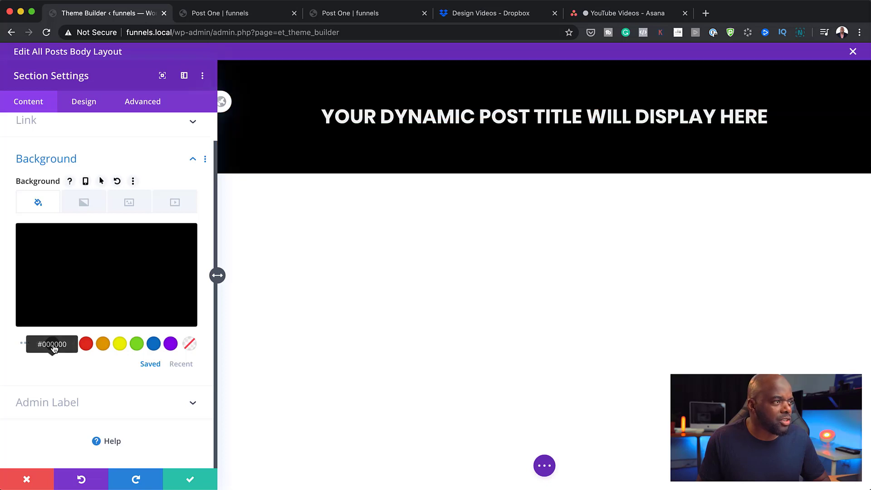
left_click(46, 265)
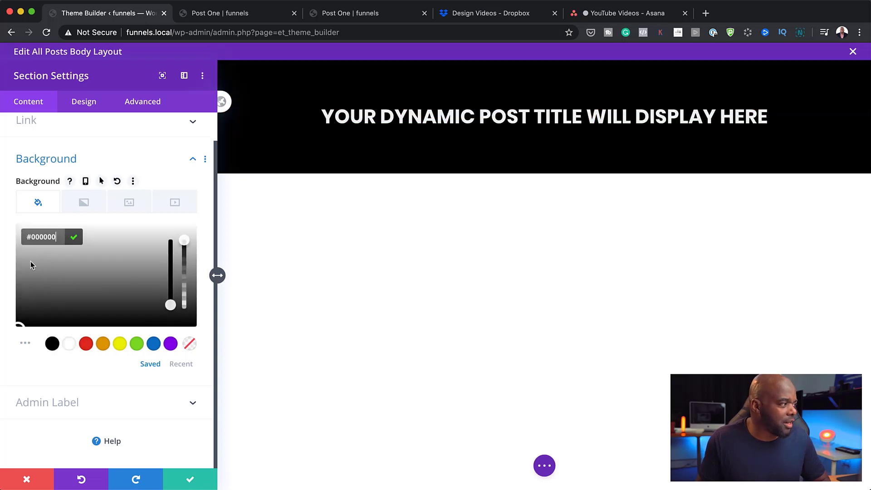
left_click_drag(31, 261, 7, 311)
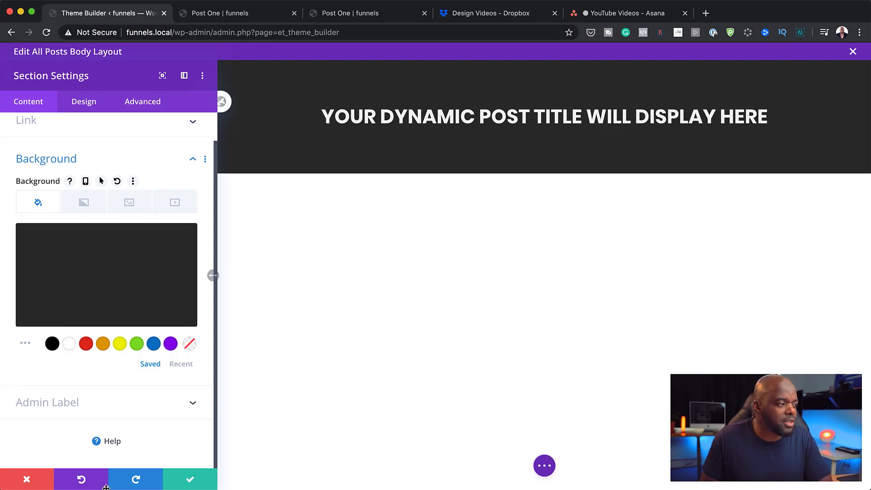
left_click(189, 481)
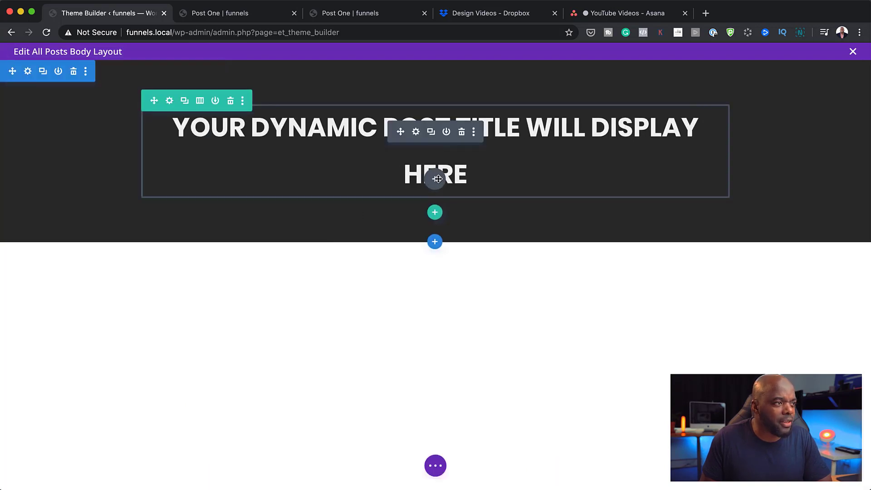
- Insert a Text module directly below the dynamic post title
left_click(436, 181)
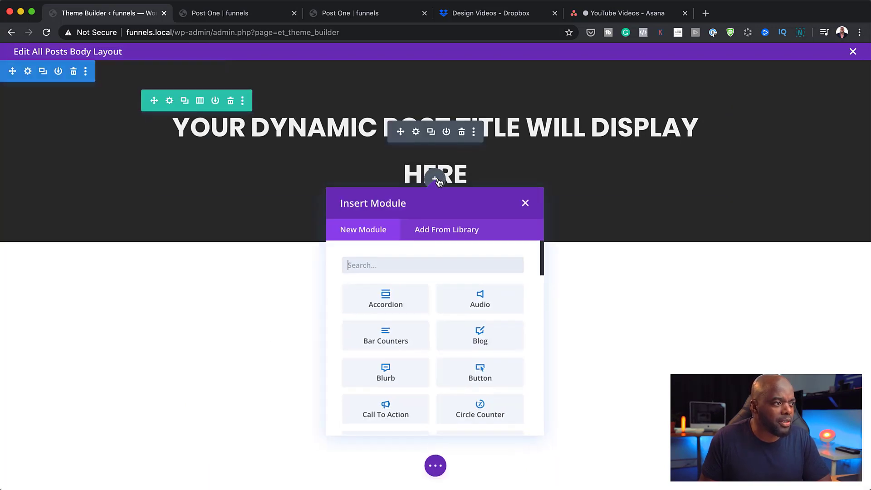
type("text")
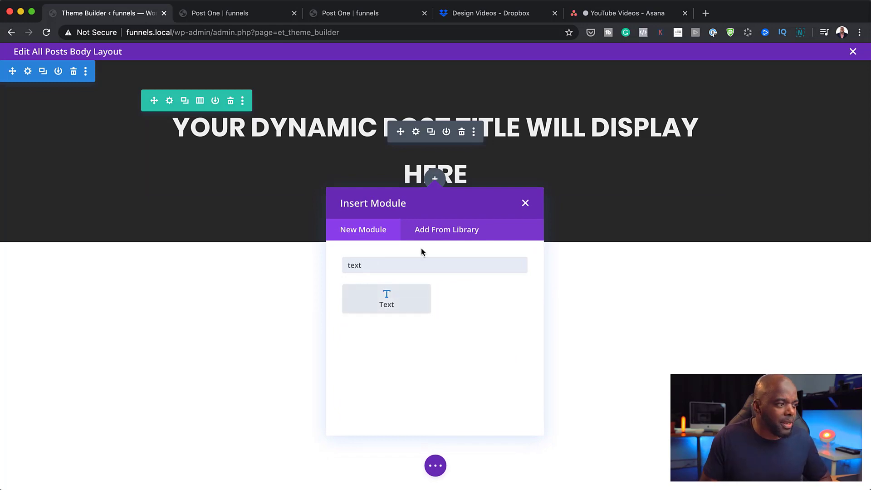
left_click(425, 300)
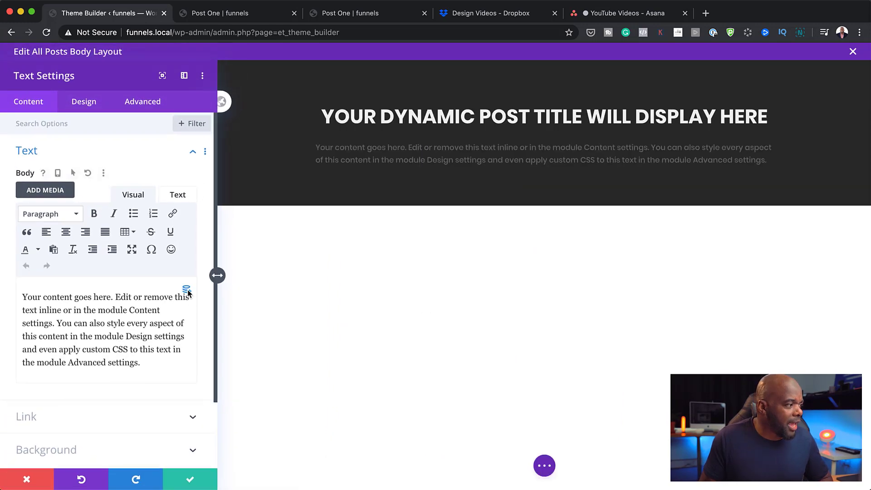
- Make the text module's body show the dynamic Post Publish Date, preceded by "Published on: ", and save the dynamic content
left_click(189, 292)
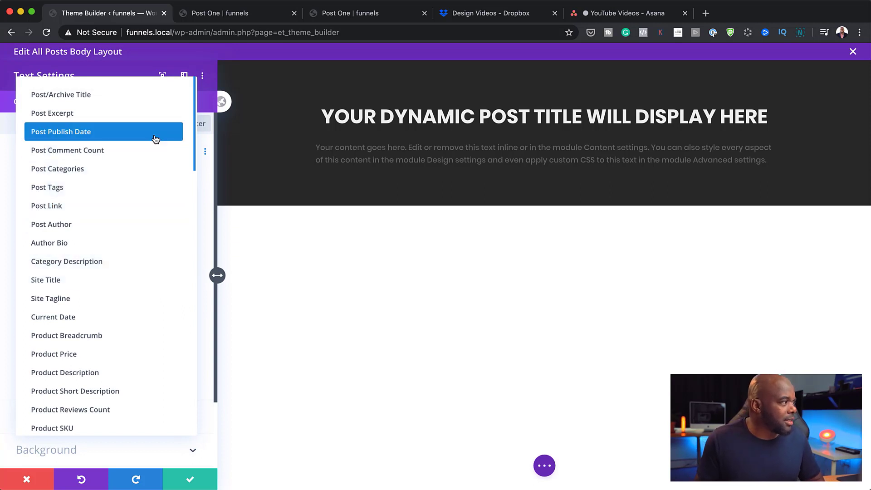
left_click(154, 135)
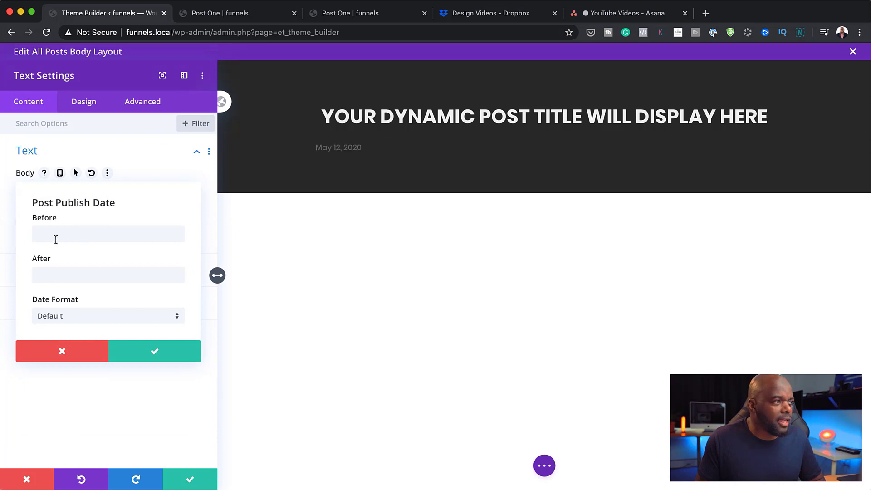
type("Published")
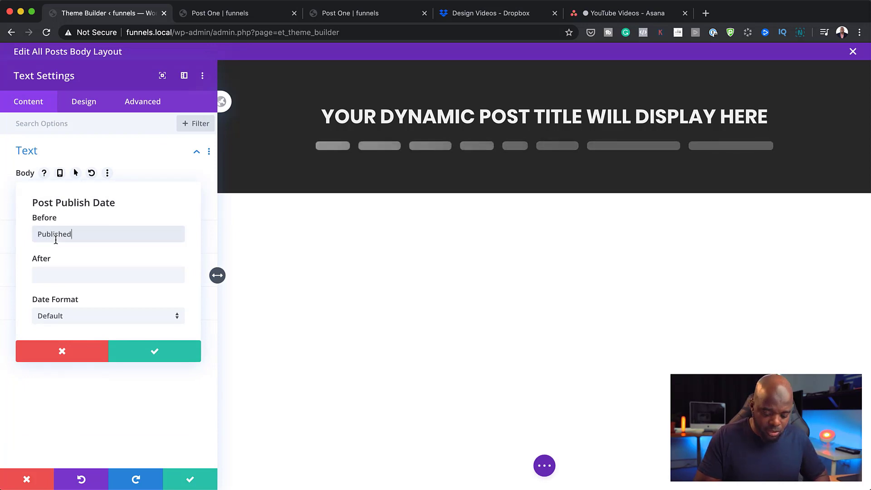
type(" on:")
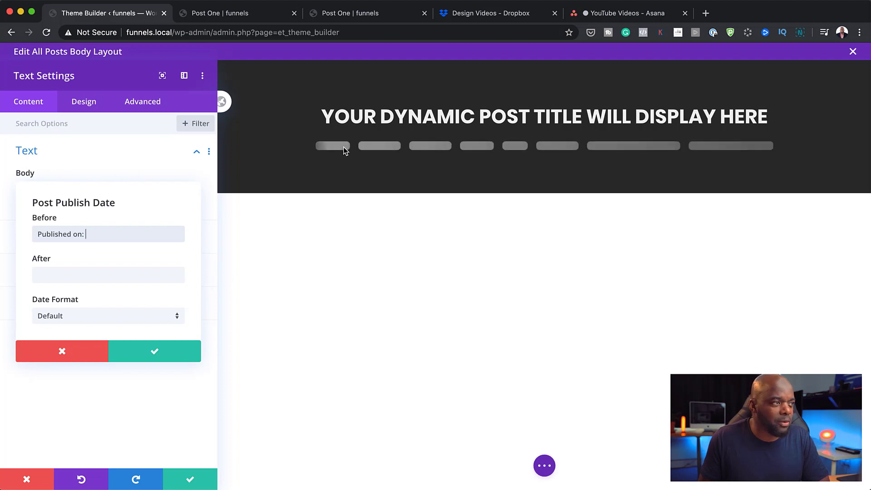
left_click(158, 353)
- Centre the publish date text and save the text module's settings
left_click(92, 107)
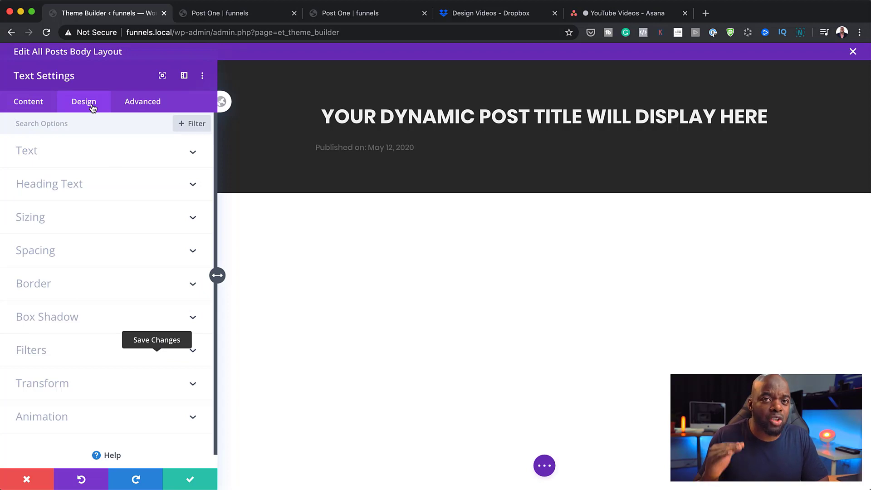
left_click(40, 157)
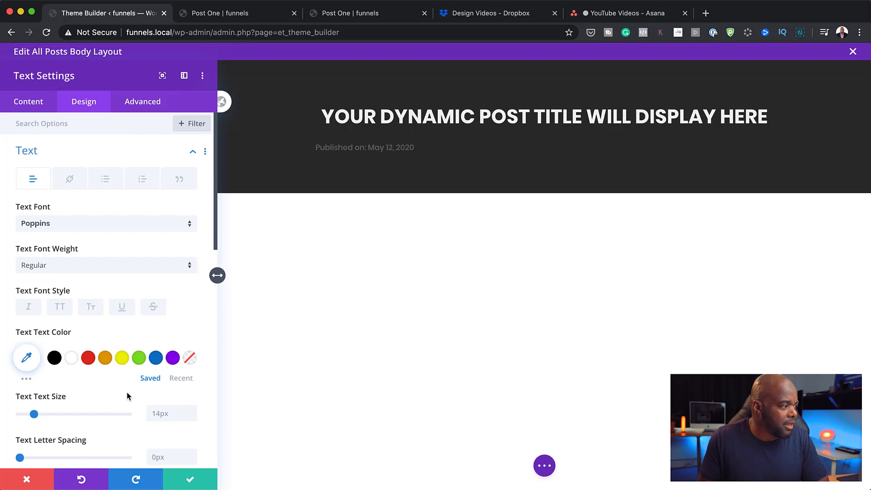
scroll(127, 391, "down", 7)
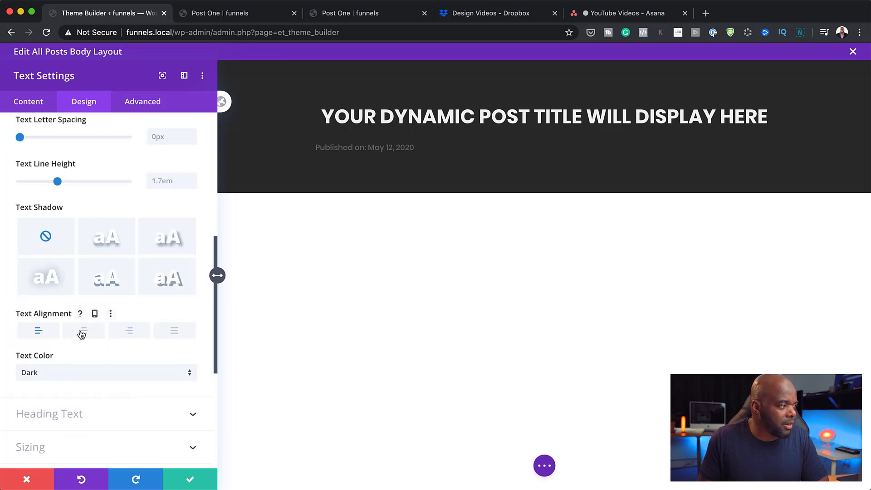
left_click(82, 331)
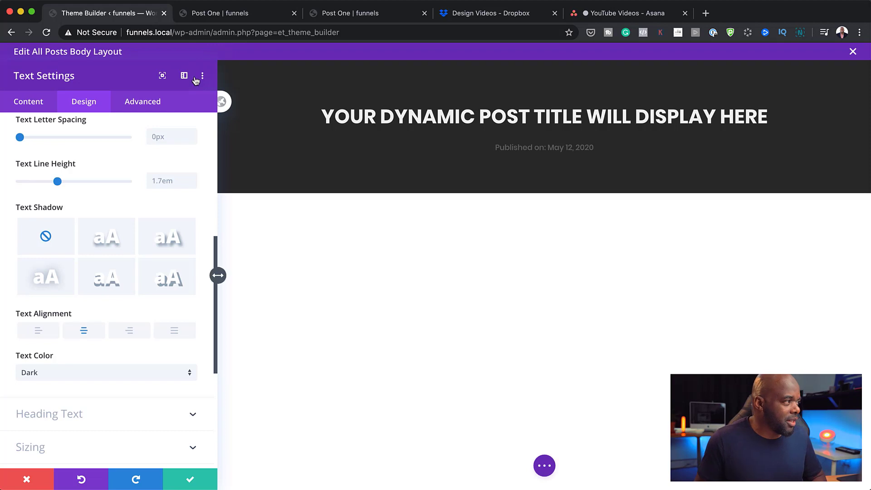
left_click(192, 480)
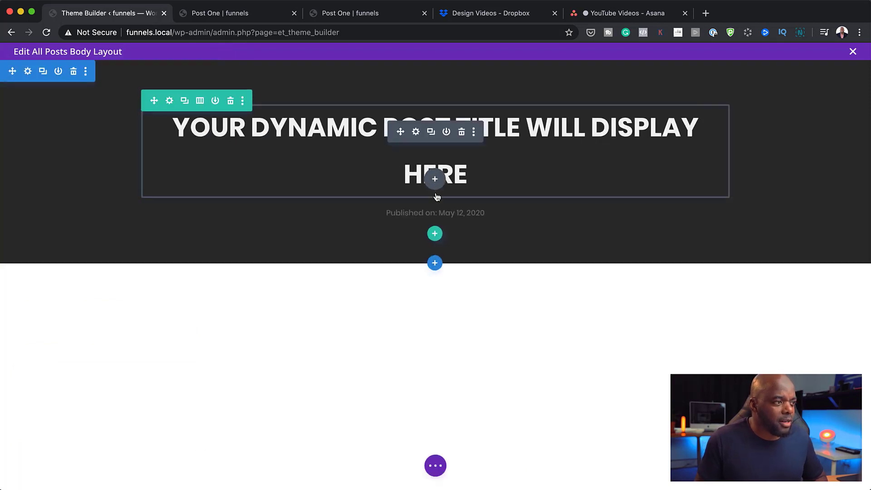
- Insert a Social Media Follow module between the post title and publish date, and duplicate its Twitter network twice
left_click(435, 179)
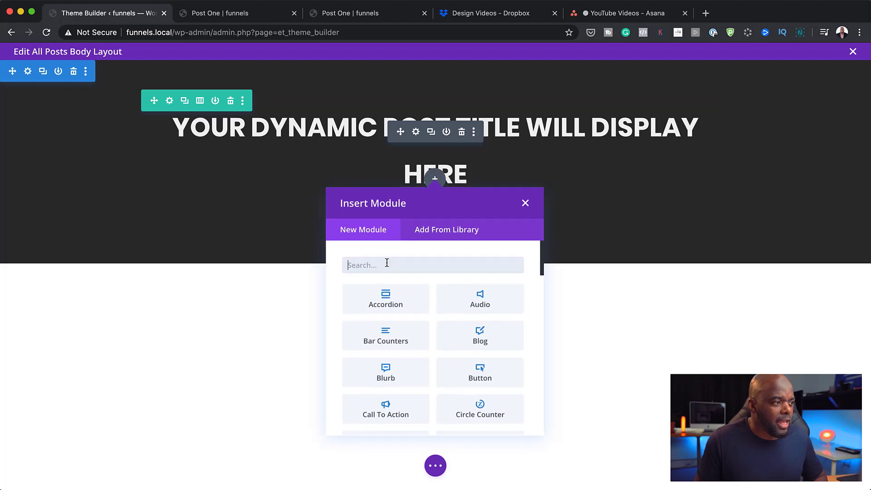
type("socia")
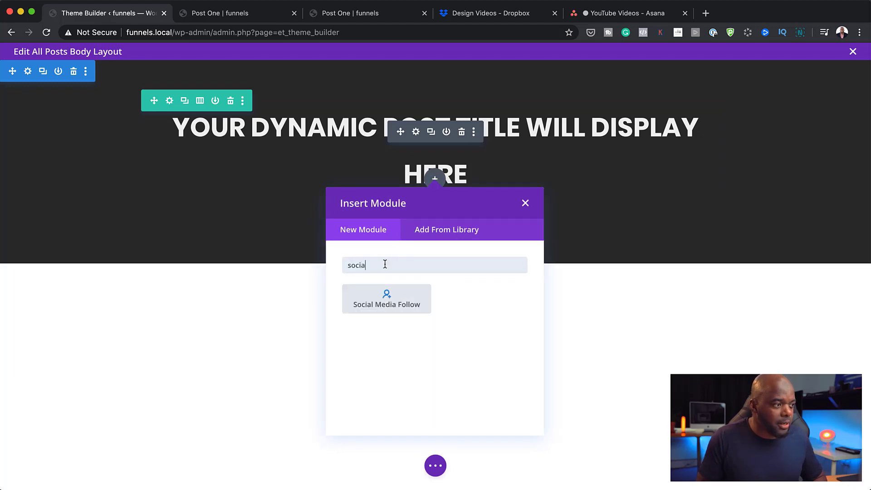
left_click(381, 300)
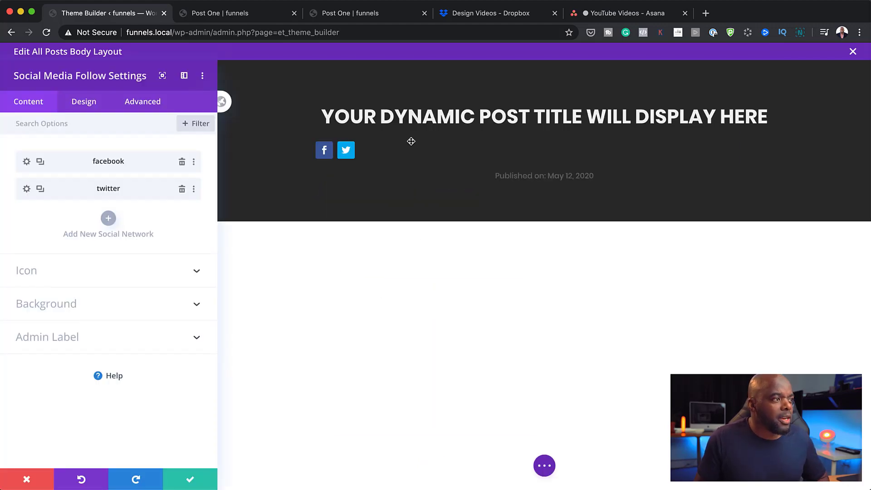
left_click(40, 190)
left_click(40, 190)
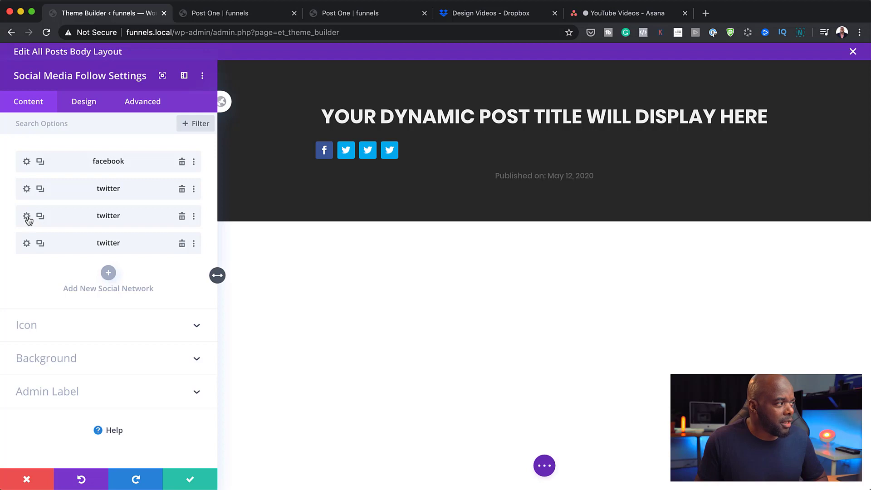
- Change the two duplicated Twitter entries to Instagram and Youtube respectively
left_click(27, 217)
left_click(50, 193)
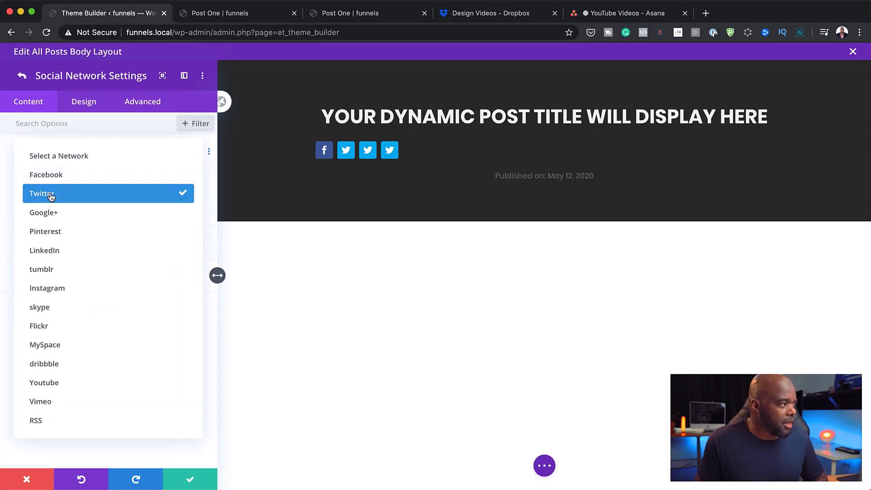
left_click(76, 288)
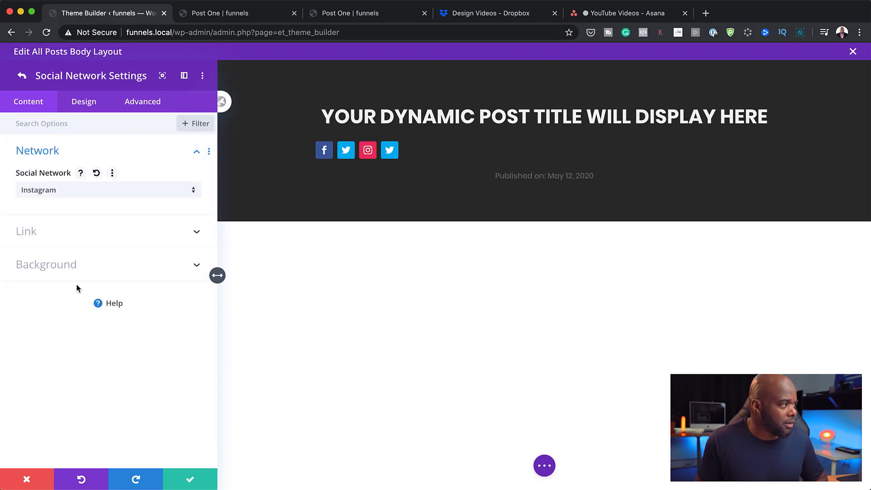
left_click(21, 76)
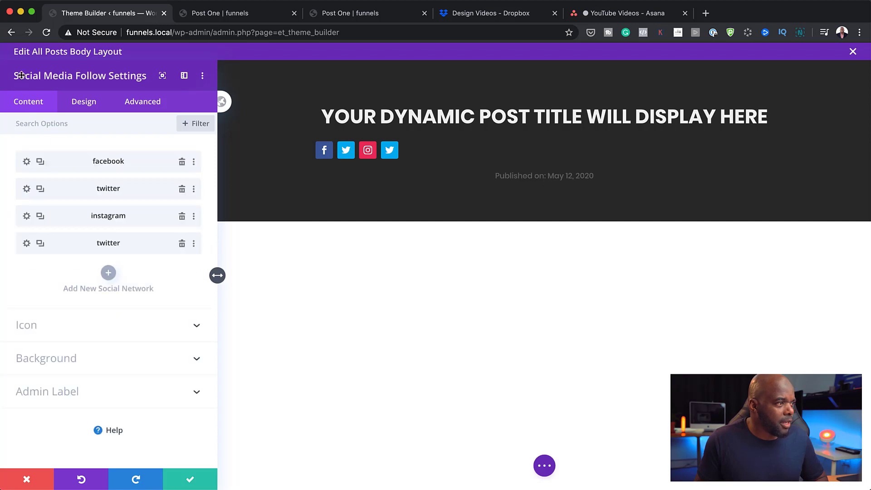
left_click(26, 243)
left_click(44, 192)
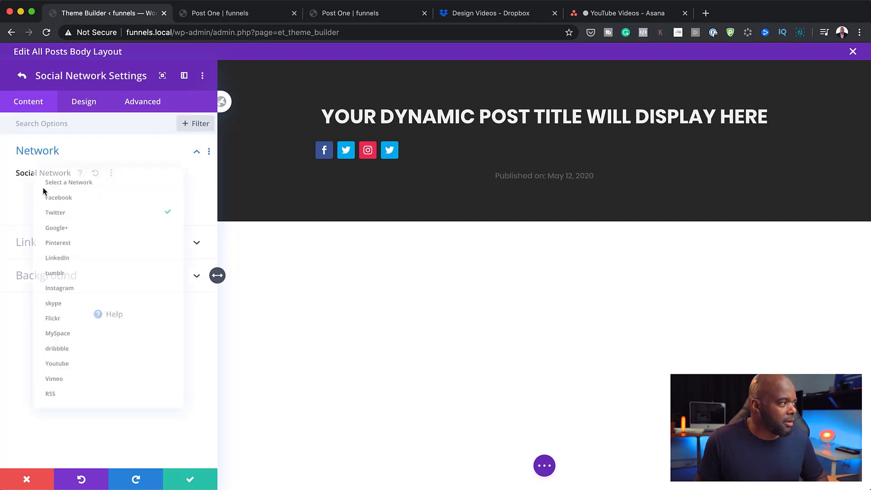
left_click(74, 381)
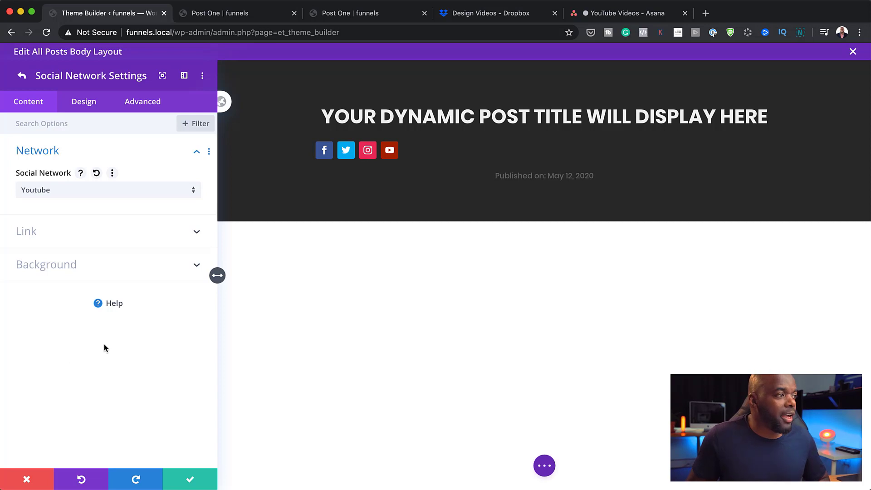
left_click(24, 77)
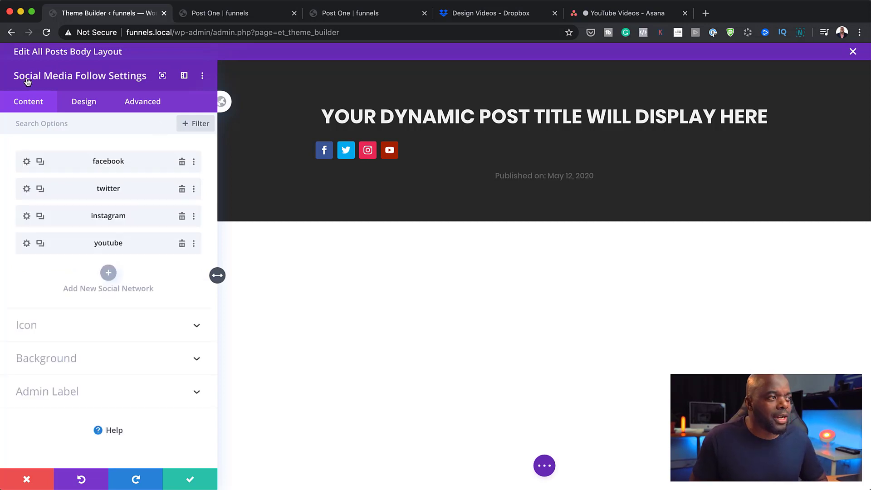
- Reset the item styles of the Facebook, Twitter, Instagram and Youtube networks to remove their coloured backgrounds
right_click(147, 164)
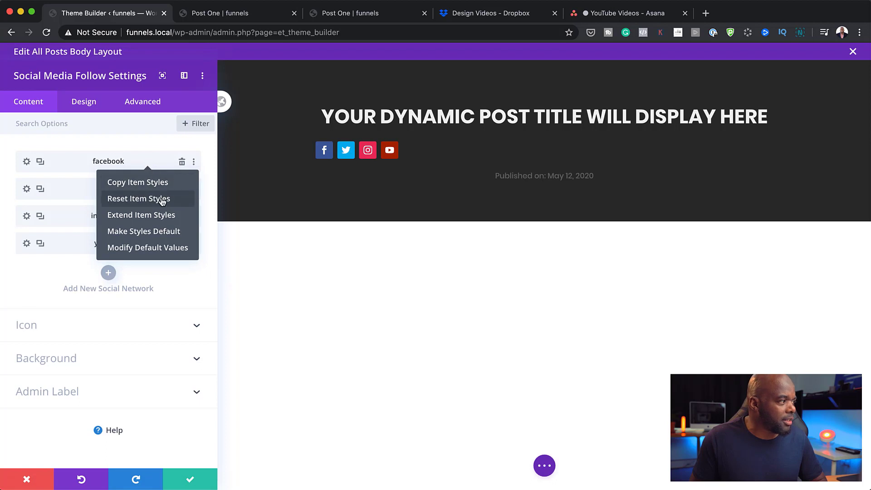
left_click(162, 200)
right_click(149, 191)
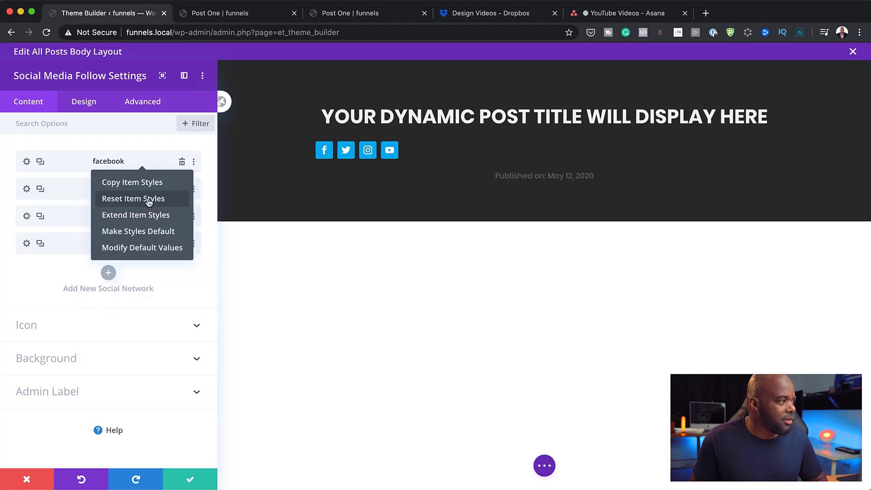
left_click(150, 201)
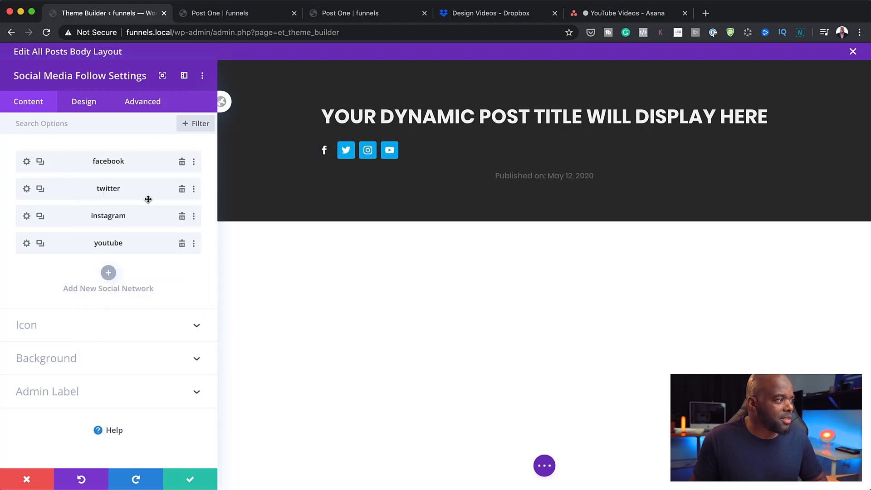
right_click(142, 191)
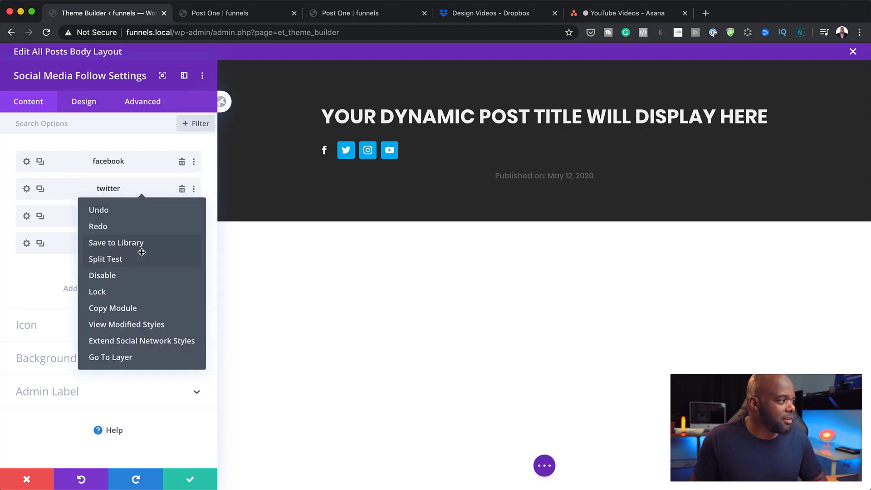
right_click(55, 244)
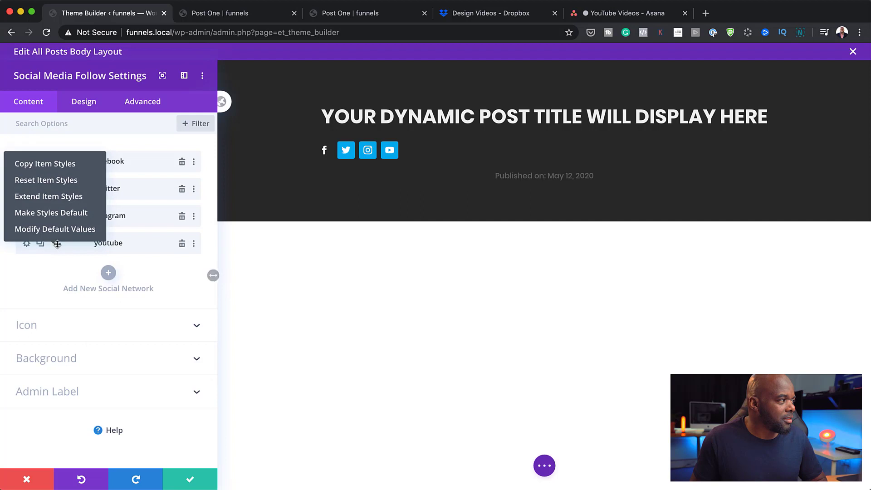
left_click(68, 181)
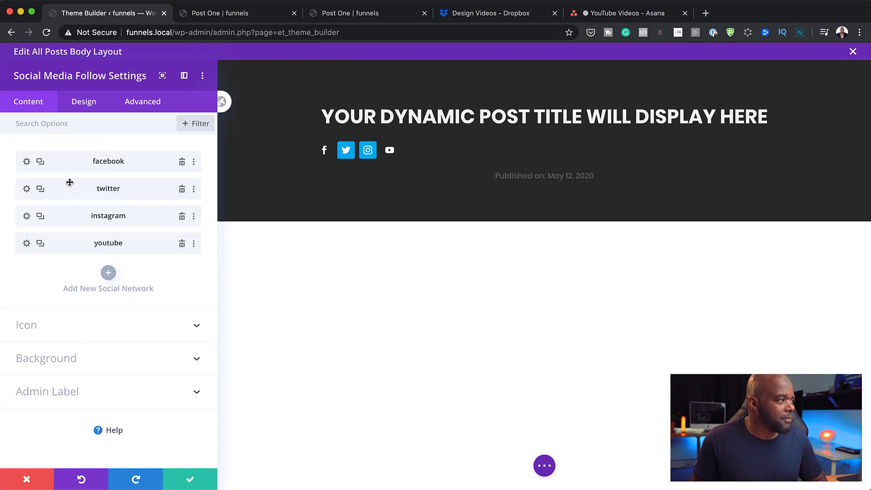
right_click(71, 207)
left_click(88, 148)
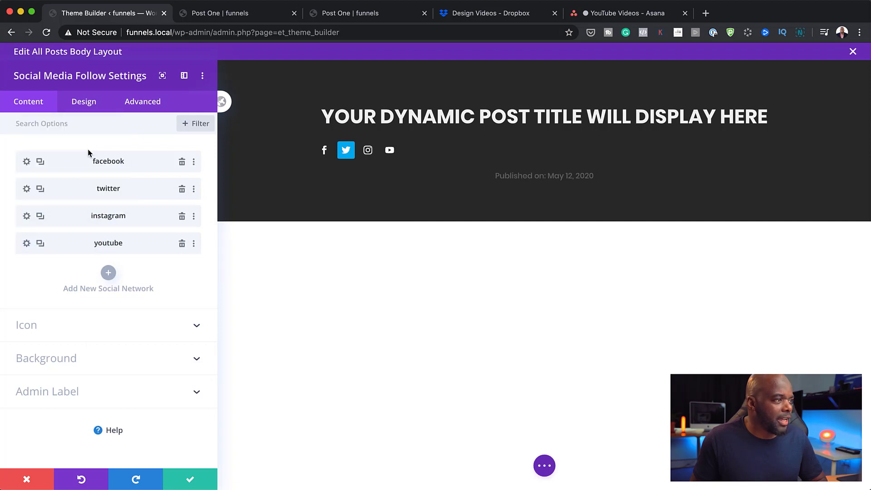
right_click(72, 185)
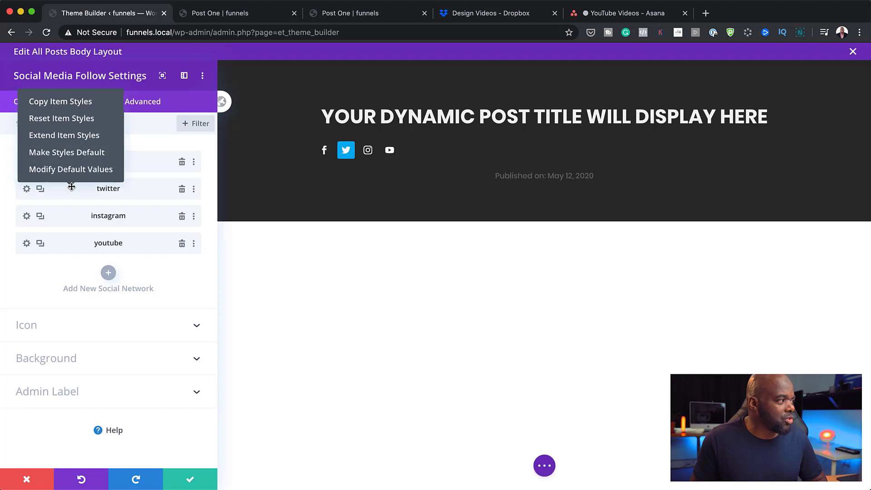
left_click(87, 118)
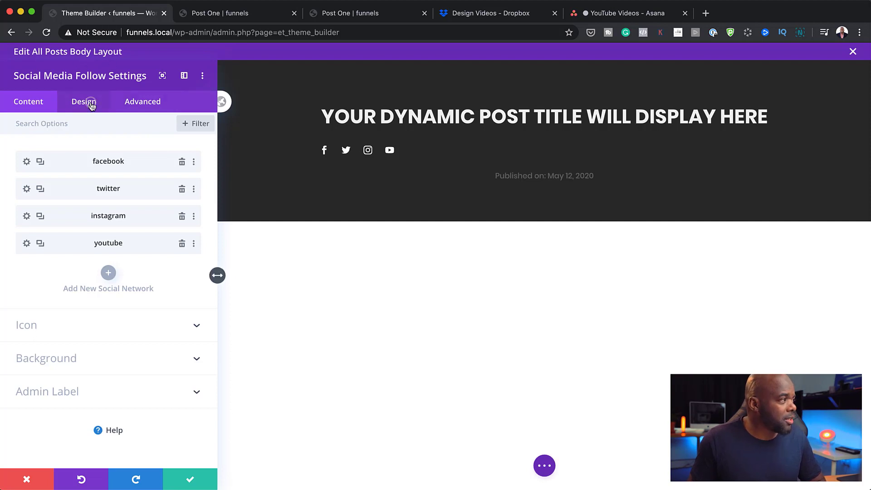
- Try white and green (#7cda24) as the social icon colour, and set it to mid grey #a0a0a0
left_click(89, 103)
left_click(31, 189)
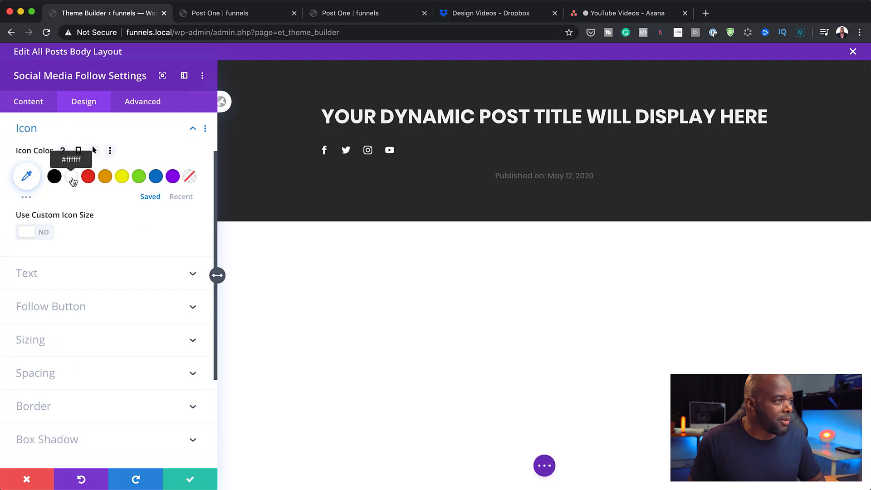
left_click(73, 180)
left_click(32, 179)
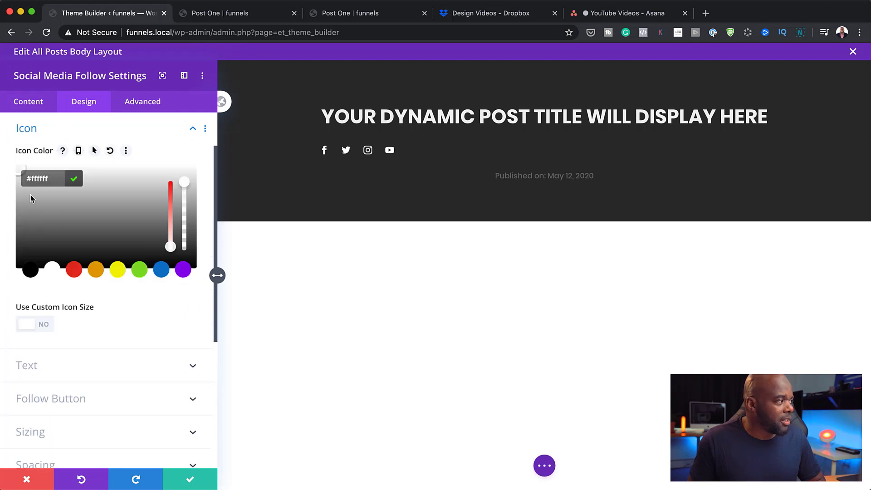
left_click(140, 271)
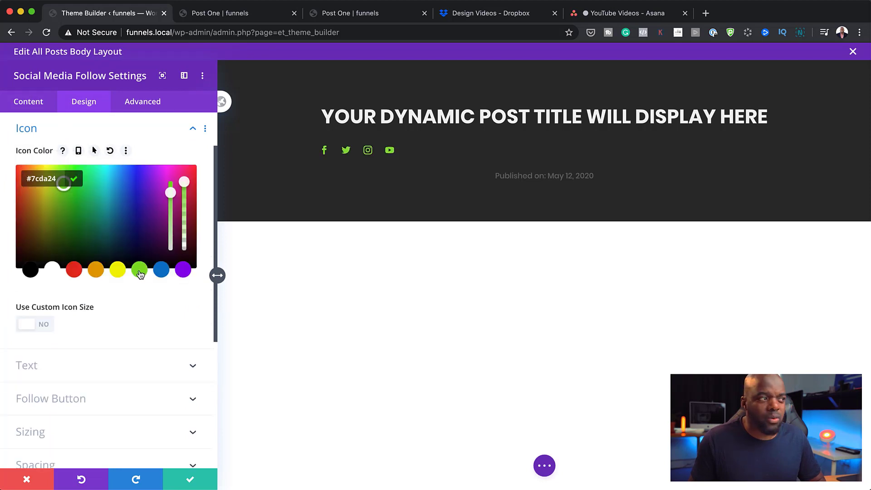
left_click(52, 270)
mouse_move(15, 202)
left_mouse_down()
mouse_move(14, 190)
mouse_move(8, 206)
left_mouse_up()
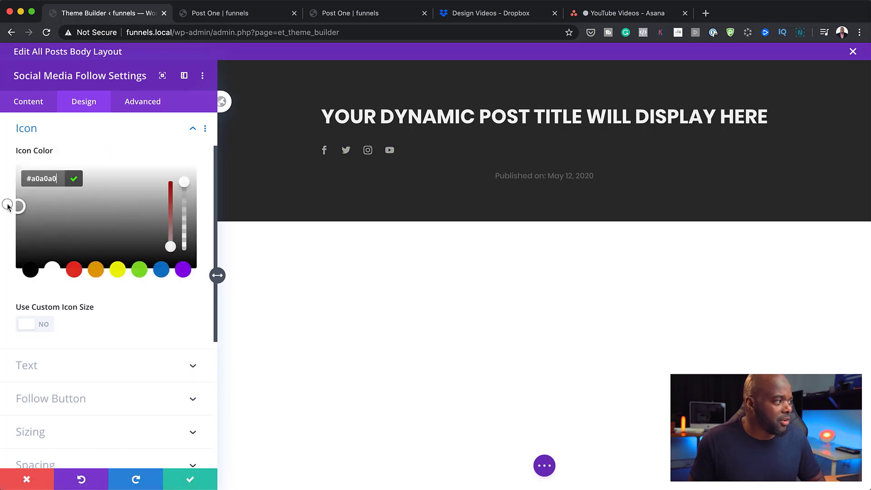
- Enable a hover state for the social icon colour and set its hover colour to the orange swatch
left_click(7, 209)
mouse_move(126, 152)
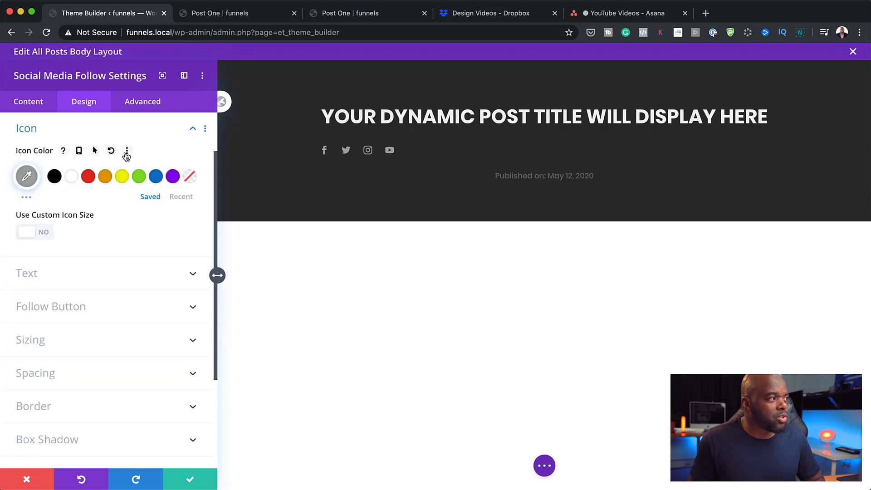
left_click(94, 151)
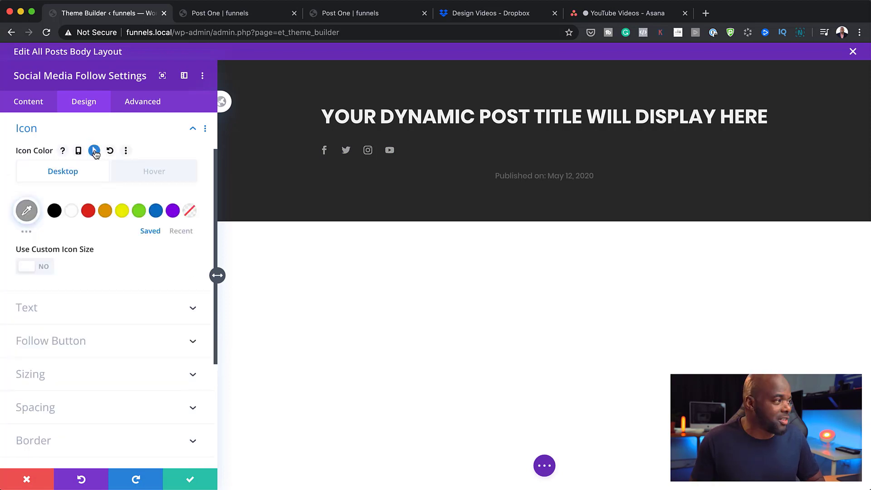
left_click(166, 176)
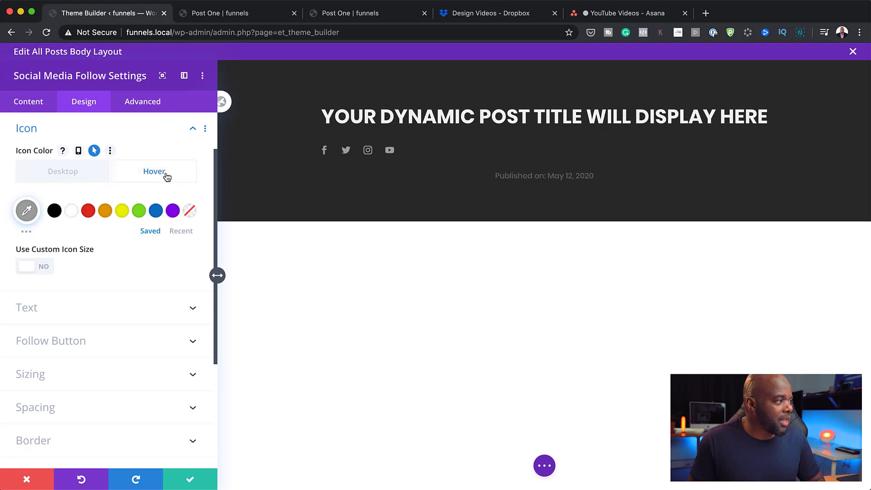
left_click(105, 212)
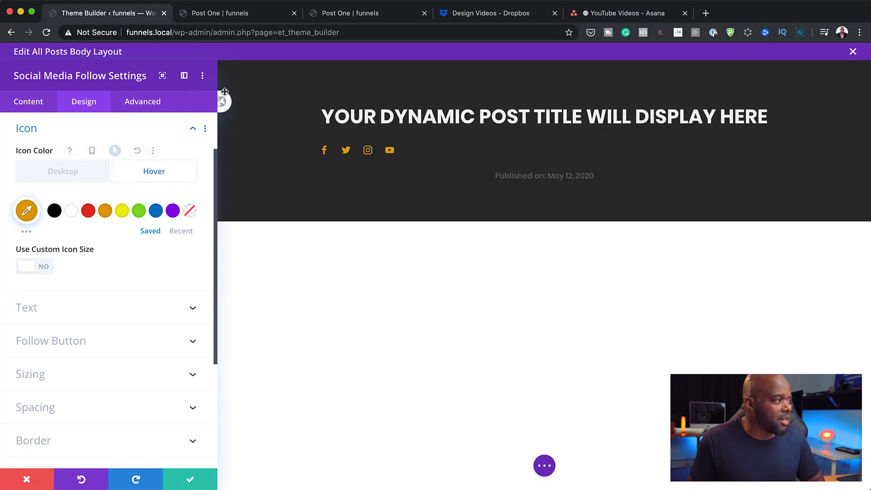
- Centre the Social Media Follow module and move the publish date above the social icons
left_click(91, 178)
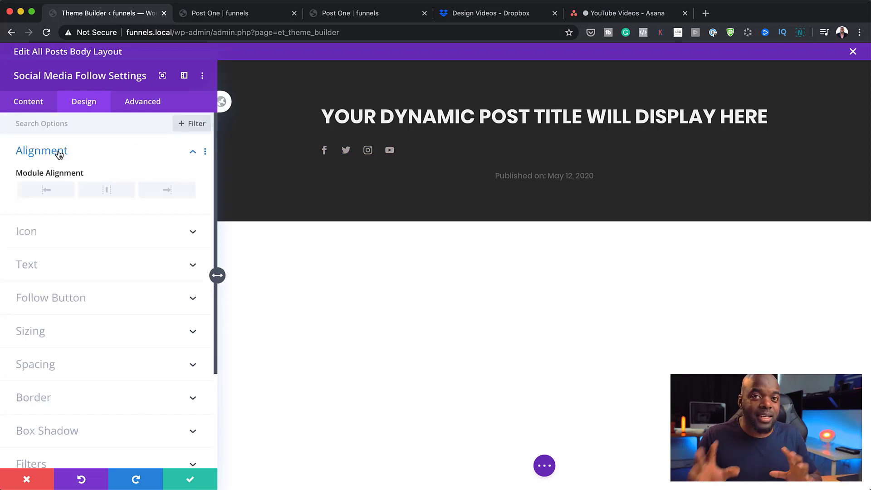
left_click(108, 192)
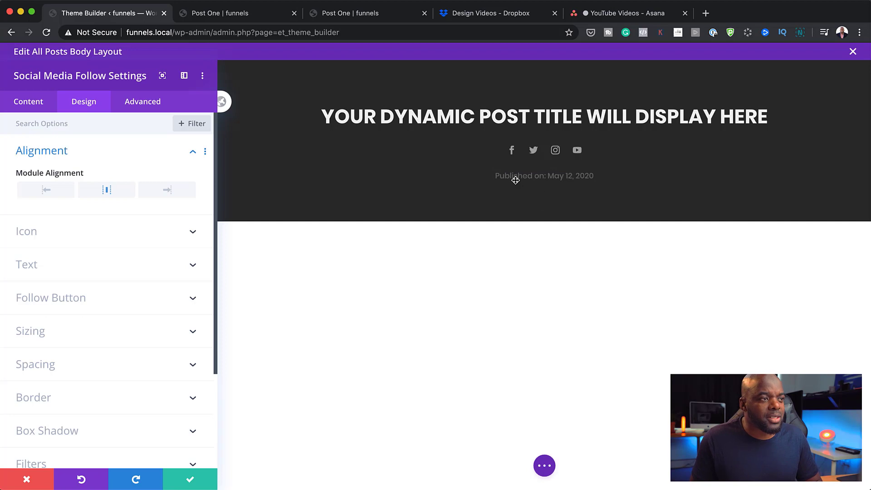
mouse_move(507, 177)
left_click_drag(508, 176, 434, 201)
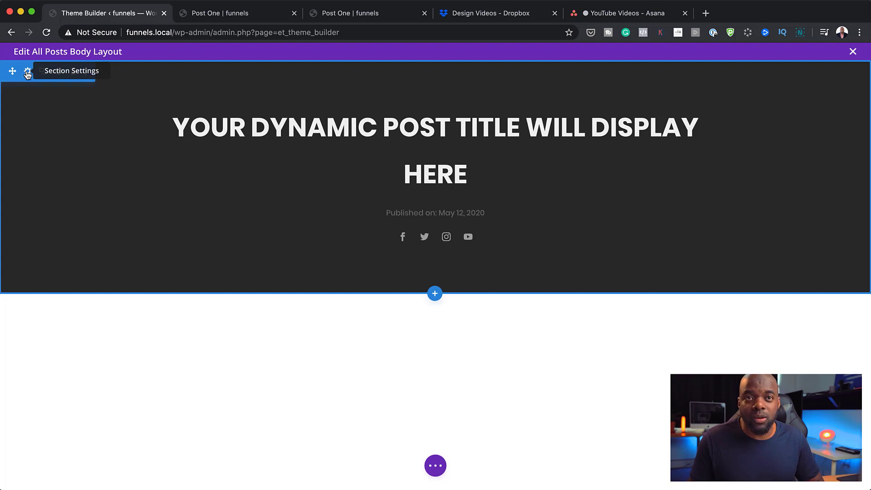
- Give the header section a slanted bottom divider, flipped horizontally, with a height of 80px
left_click(28, 73)
left_click(90, 102)
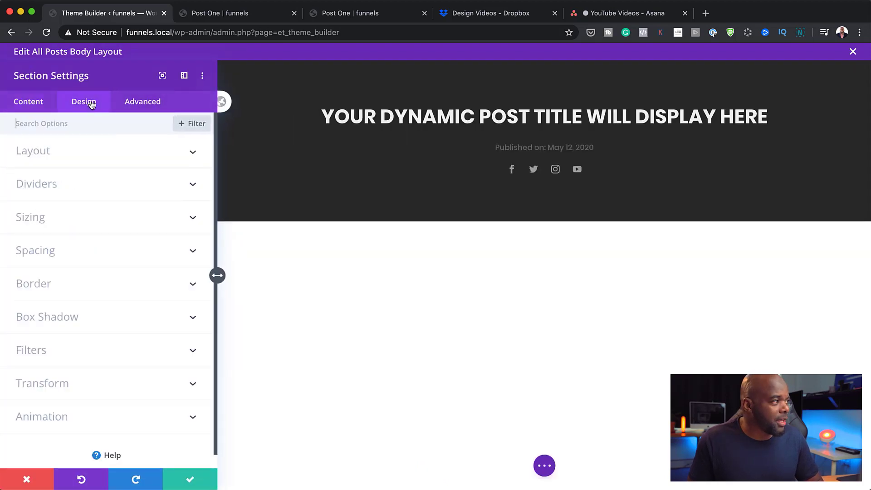
left_click(47, 189)
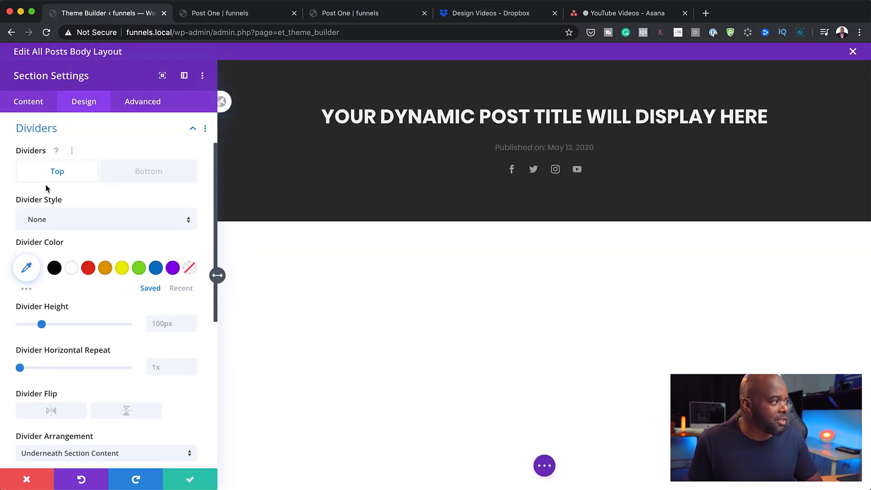
left_click(156, 172)
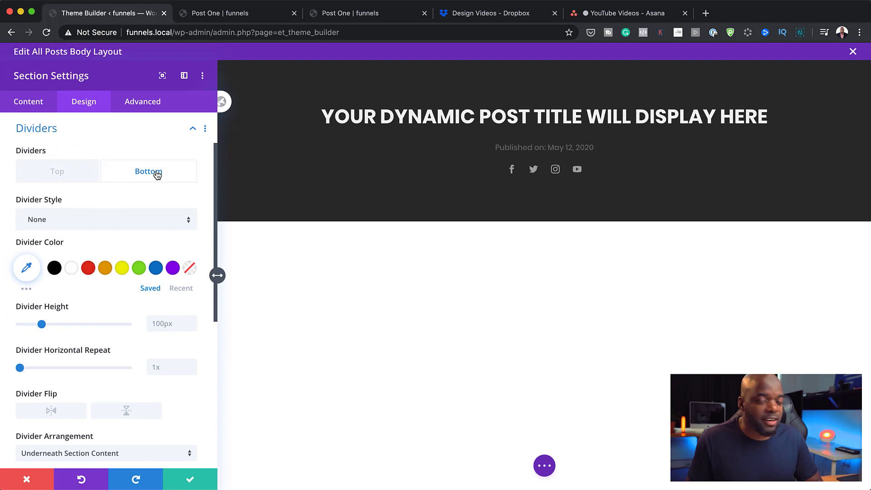
left_click(122, 223)
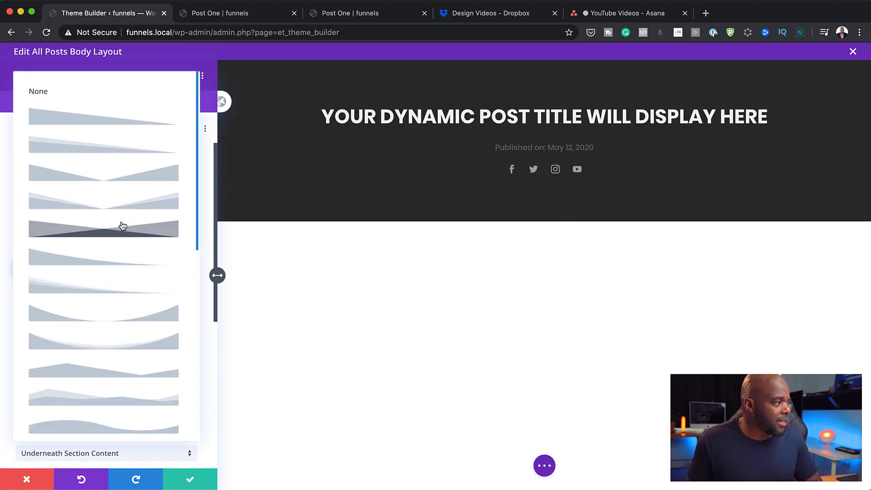
left_click(109, 131)
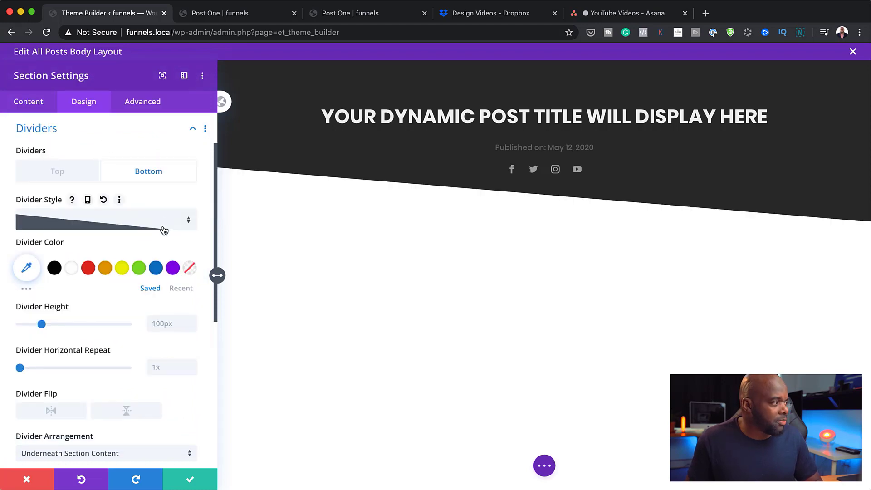
left_click(51, 413)
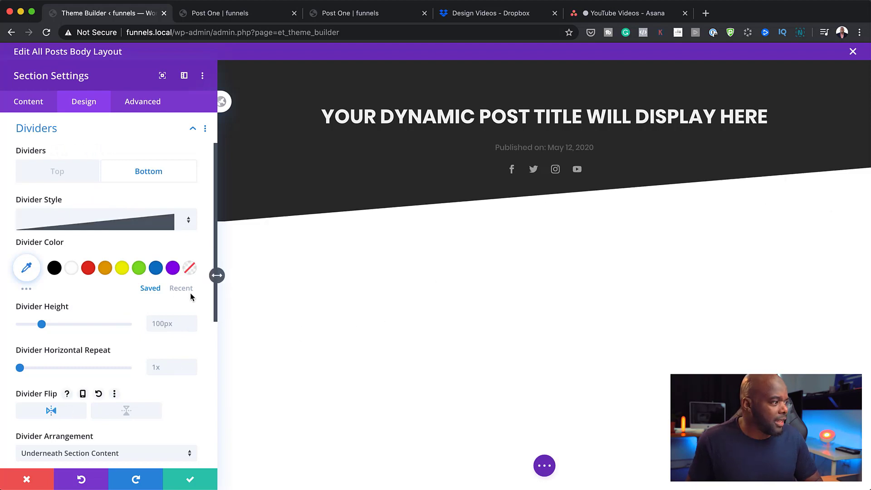
mouse_move(42, 324)
left_mouse_down()
mouse_move(57, 325)
mouse_move(37, 327)
left_mouse_up()
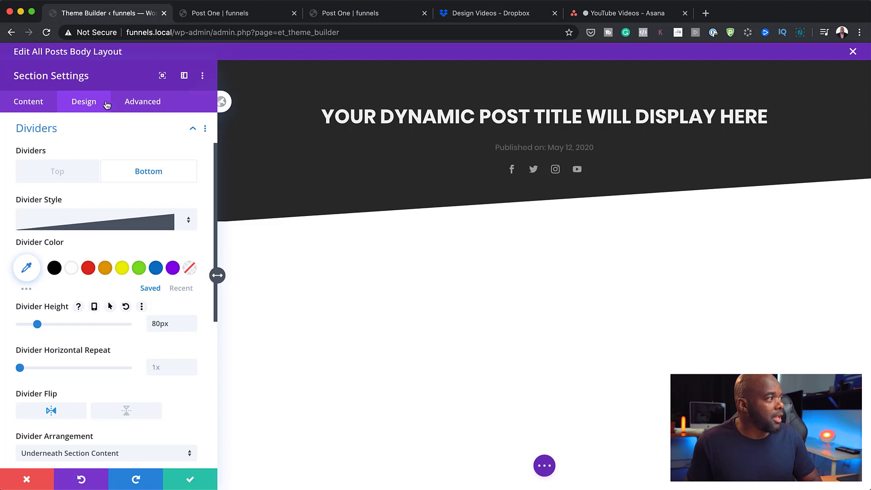
- Set the header section's linked top and bottom padding to 8vw
scroll(99, 366, "down", 6)
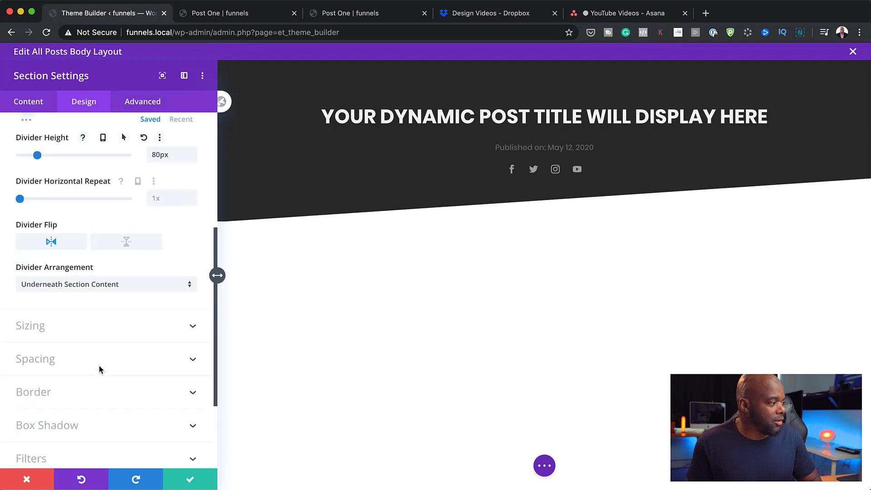
left_click(48, 237)
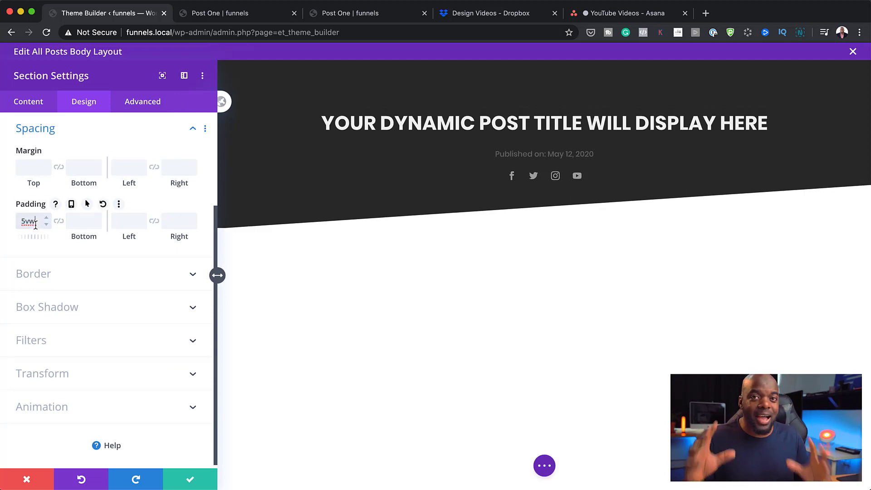
left_click(58, 221)
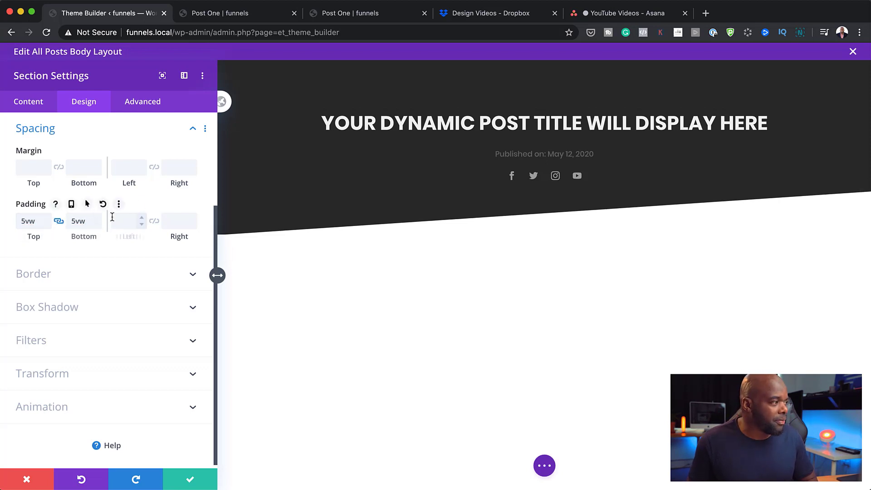
left_click(96, 218)
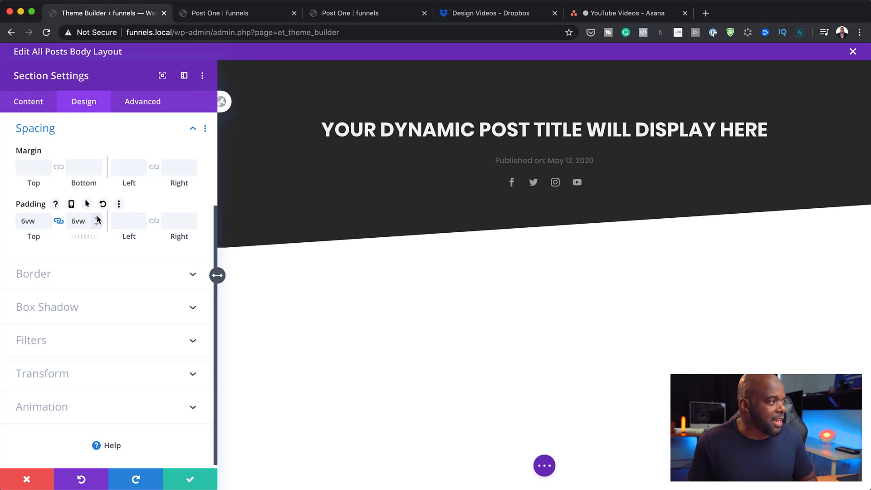
left_click(97, 218)
left_click(97, 219)
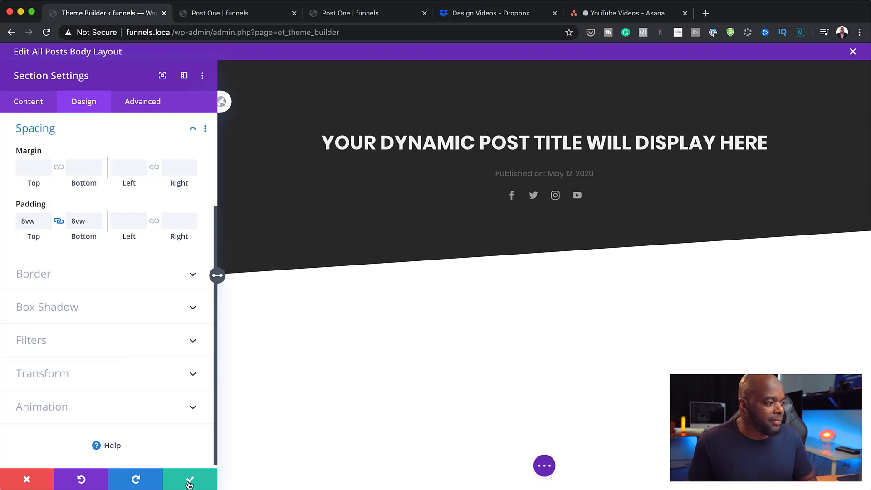
- Preview the header at tablet and phone sizes, return to desktop view, and save the section settings
left_click(545, 465)
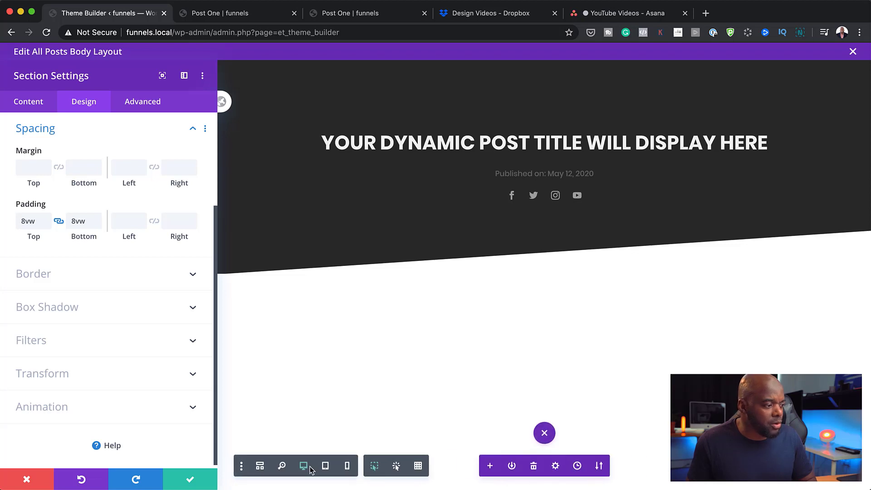
left_click(324, 465)
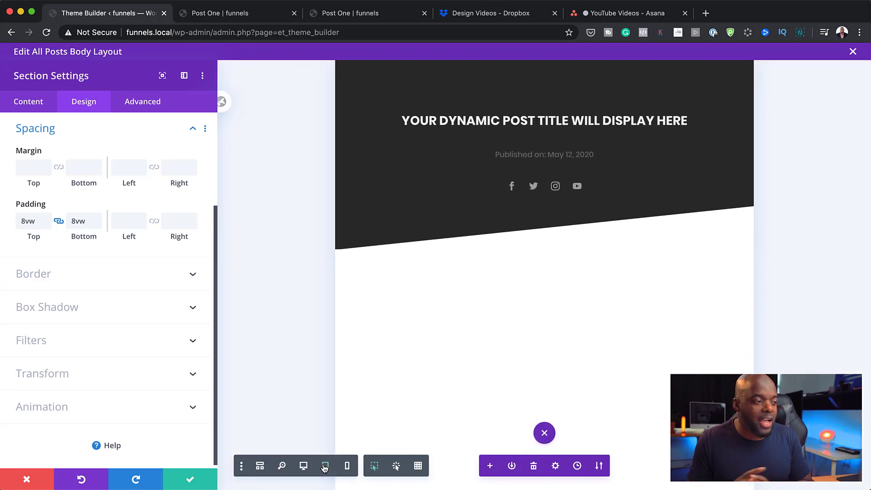
left_click(348, 467)
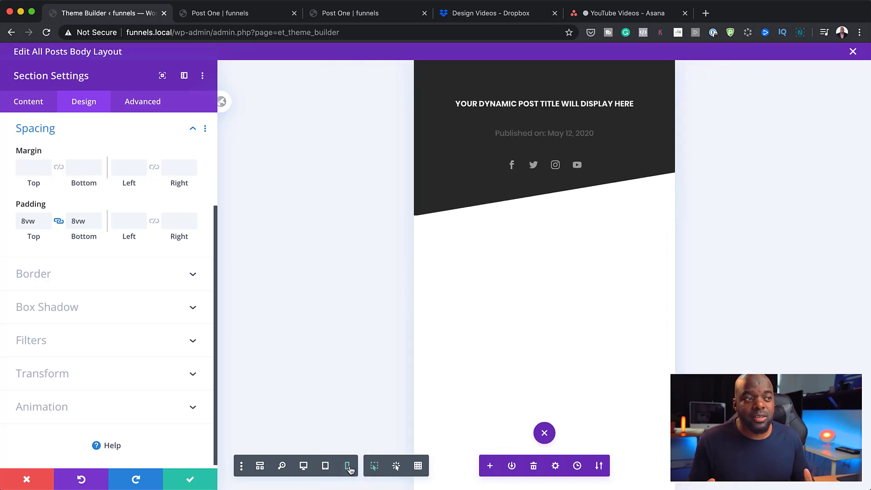
left_click(303, 471)
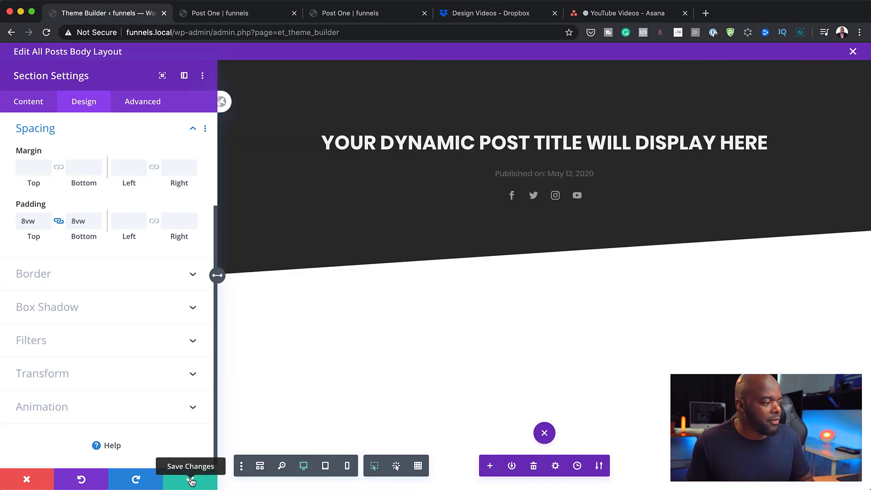
left_click(191, 480)
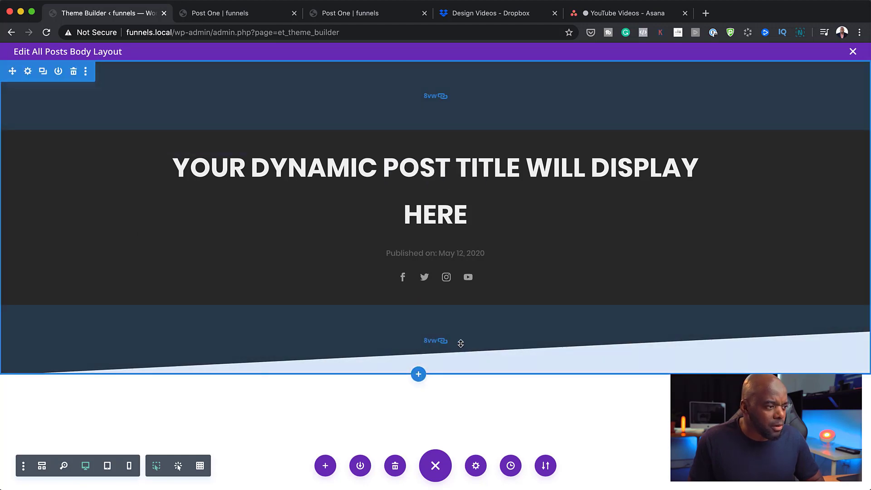
- Replace the empty section below the header with a new section containing a single-column row
left_click_drag(460, 343, 461, 342)
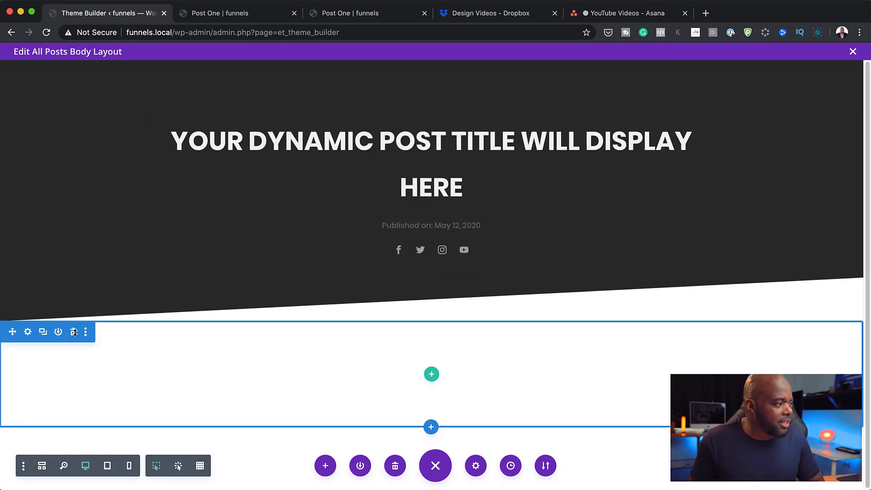
left_click(74, 332)
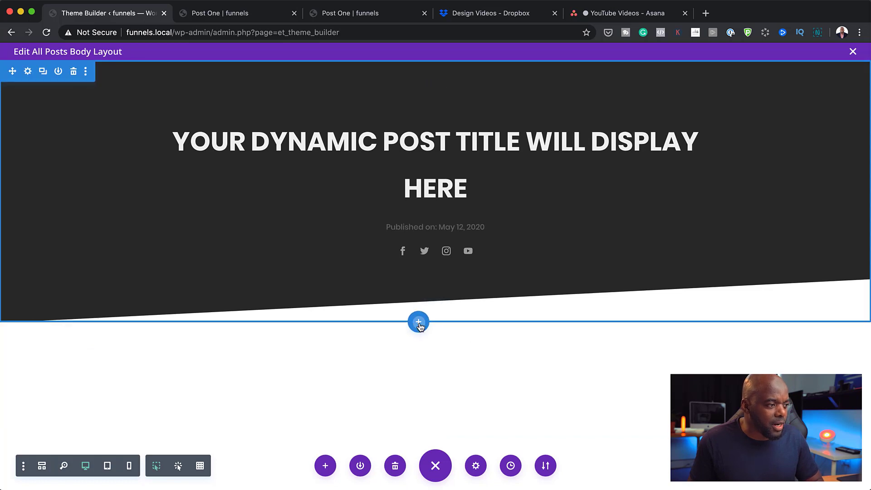
left_click(412, 318)
left_click(349, 285)
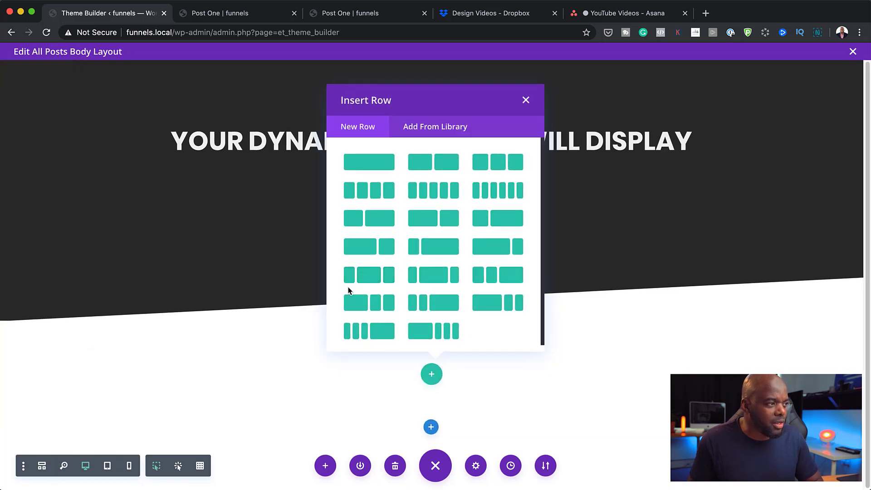
left_click(376, 169)
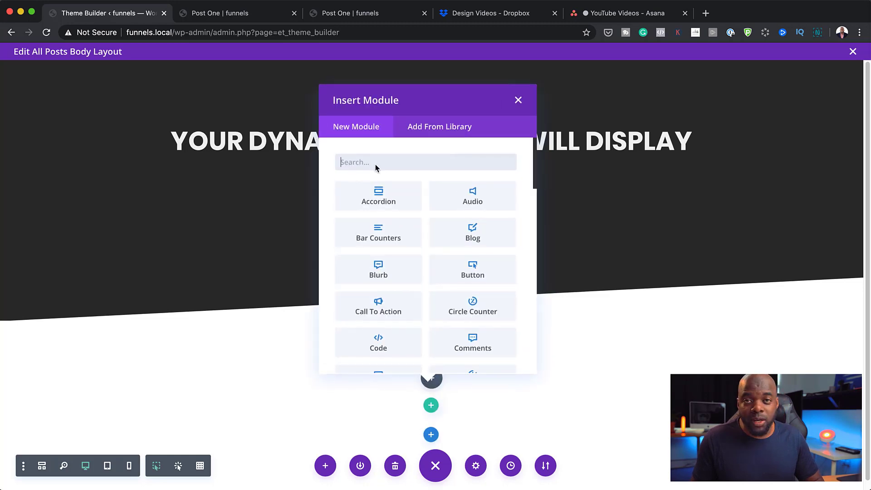
- Insert an Image module into the new row and link its image to the dynamic Featured Image
left_click(411, 160)
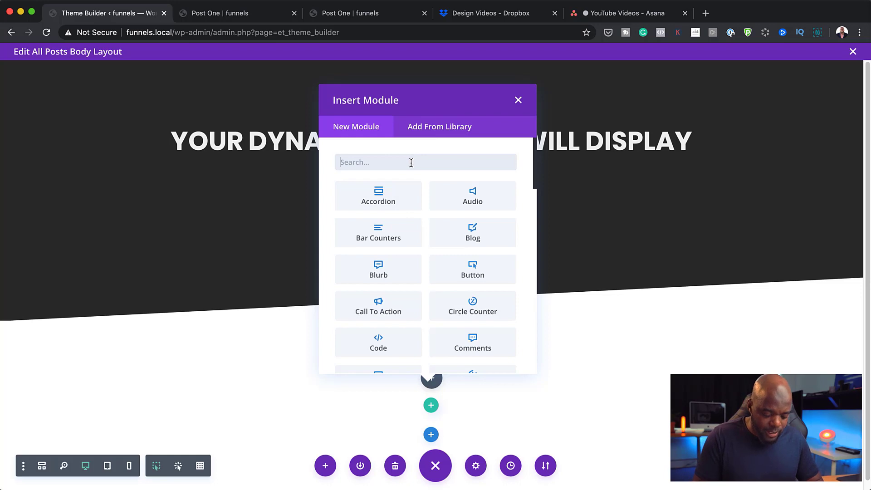
type("image")
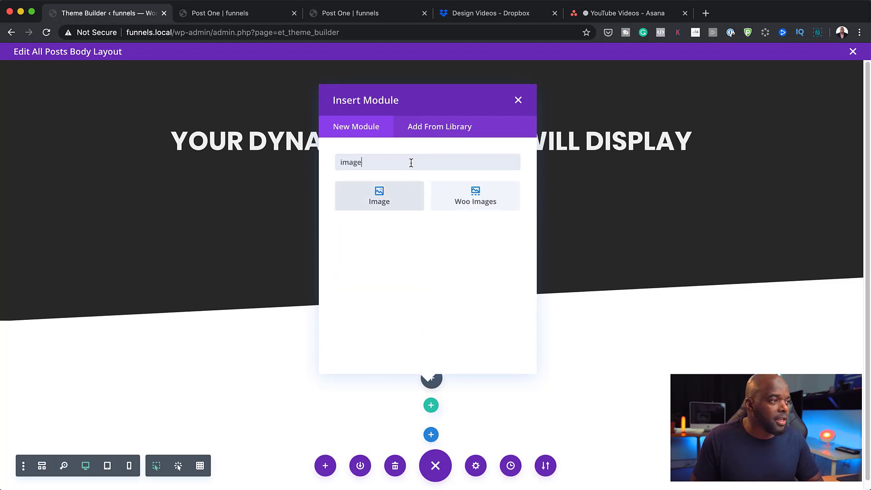
left_click(391, 197)
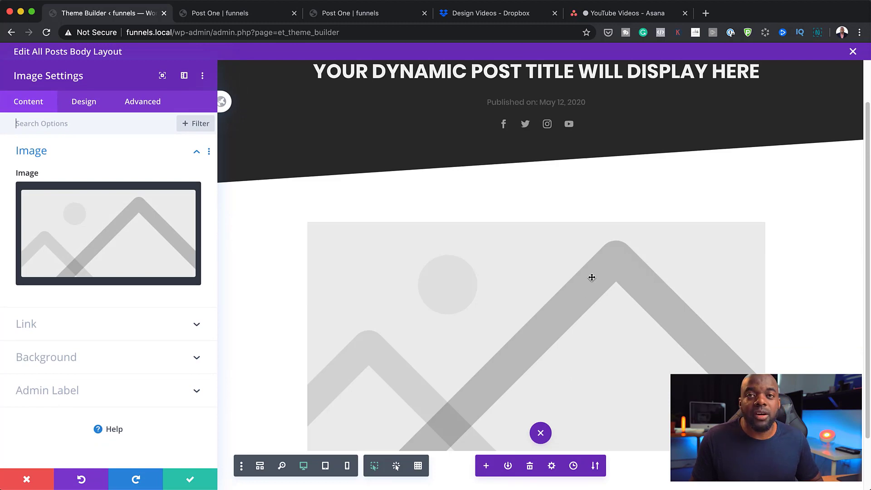
mouse_move(186, 210)
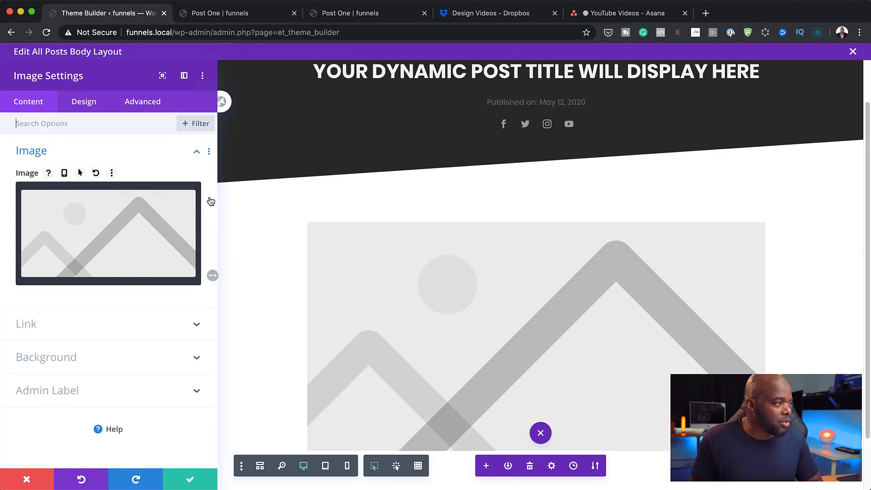
left_click(168, 199)
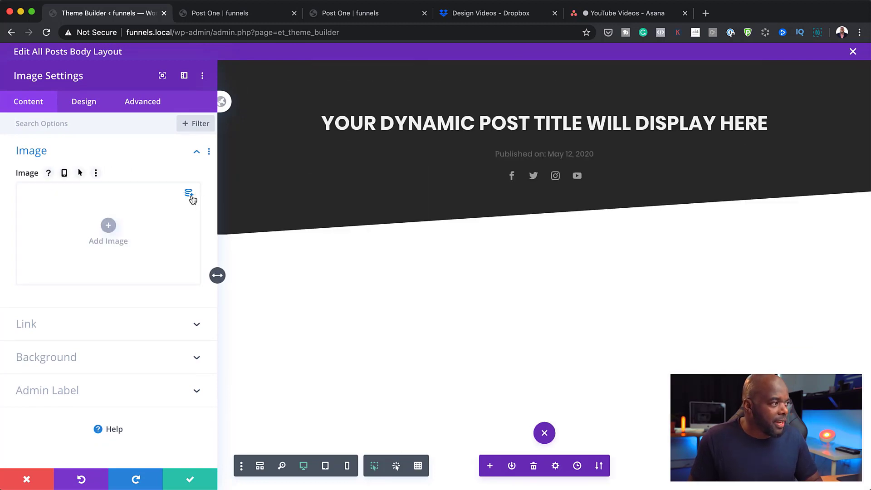
left_click(188, 193)
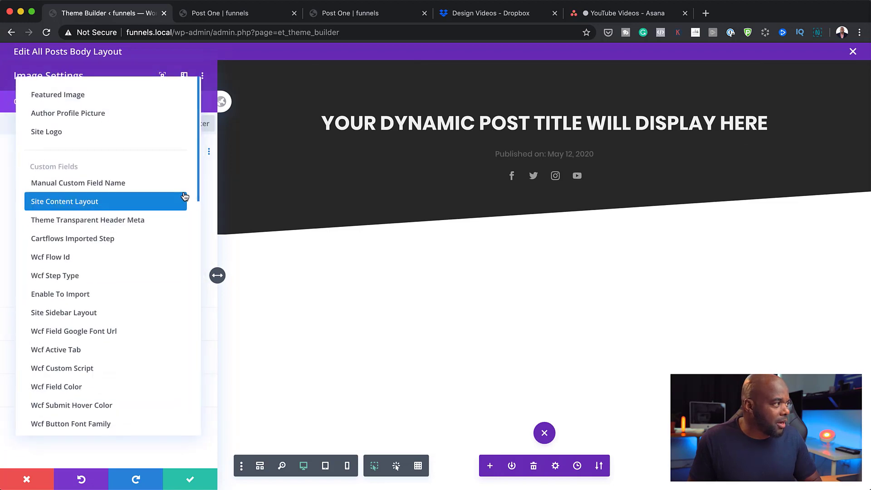
left_click(85, 95)
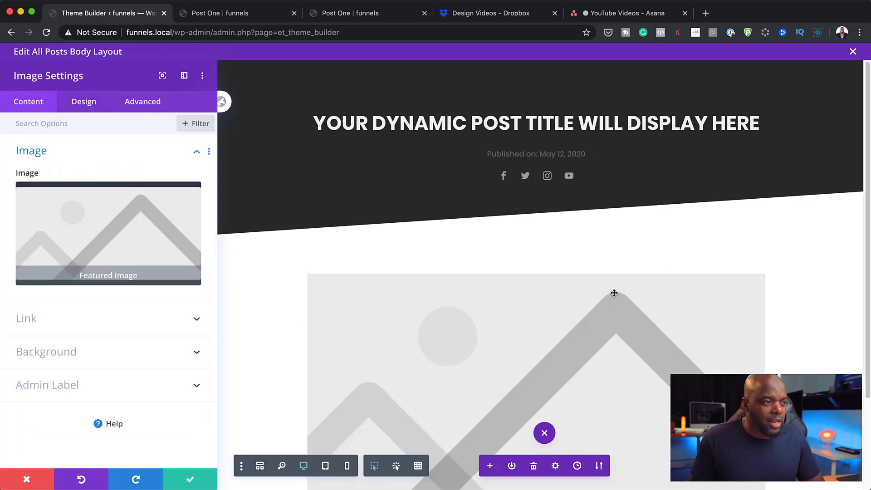
- Save the image settings and pull the image row up by about -176px so it overlaps the dark header section
left_click(190, 485)
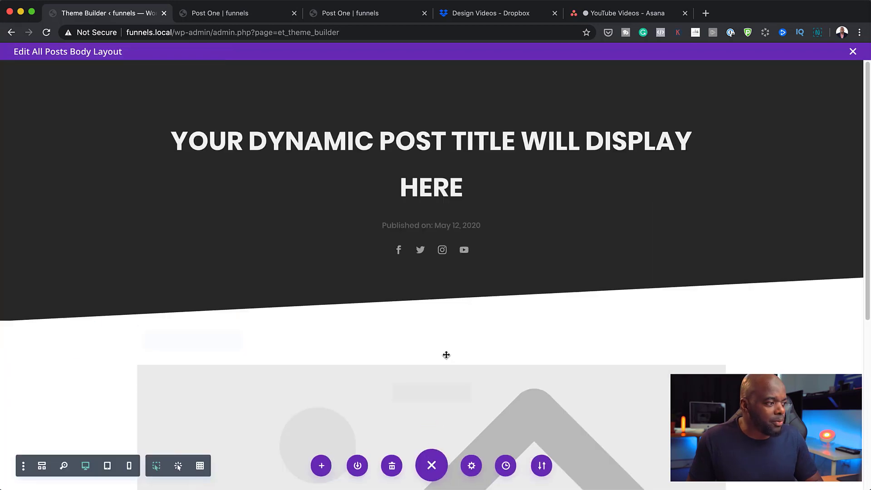
scroll(642, 406, "down", 4)
scroll(495, 197, "up", 2)
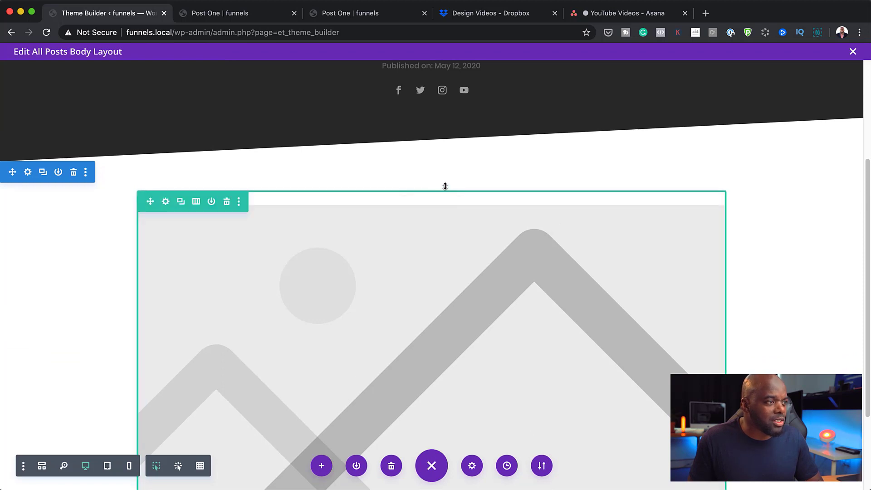
left_click_drag(445, 185, 446, 89)
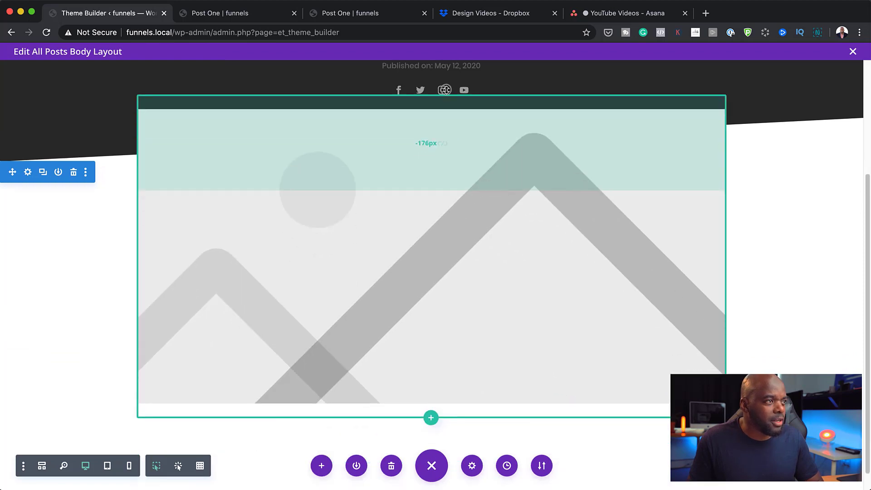
scroll(776, 281, "up", 1)
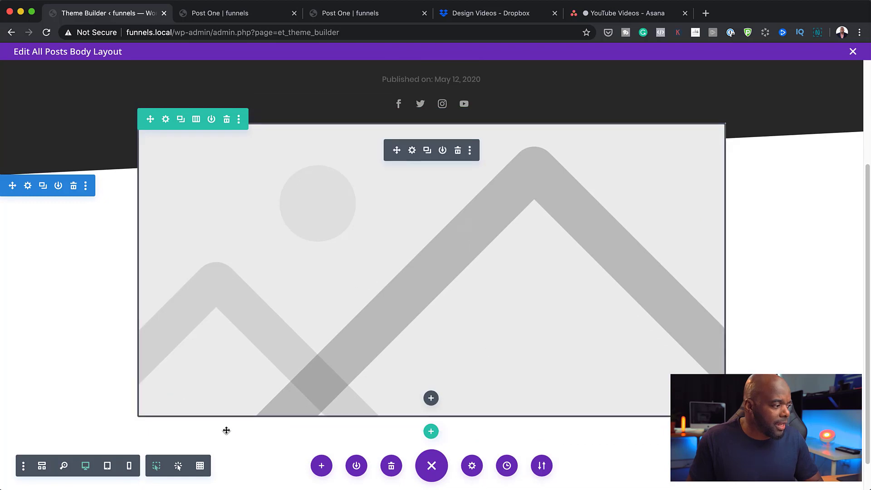
- Preview the overlapping featured image at tablet and phone sizes and return to desktop view
left_click(108, 467)
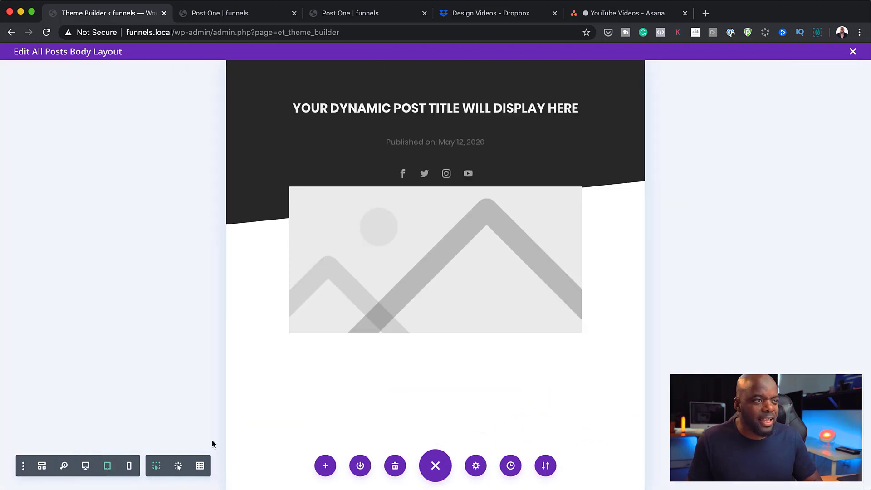
left_click(129, 468)
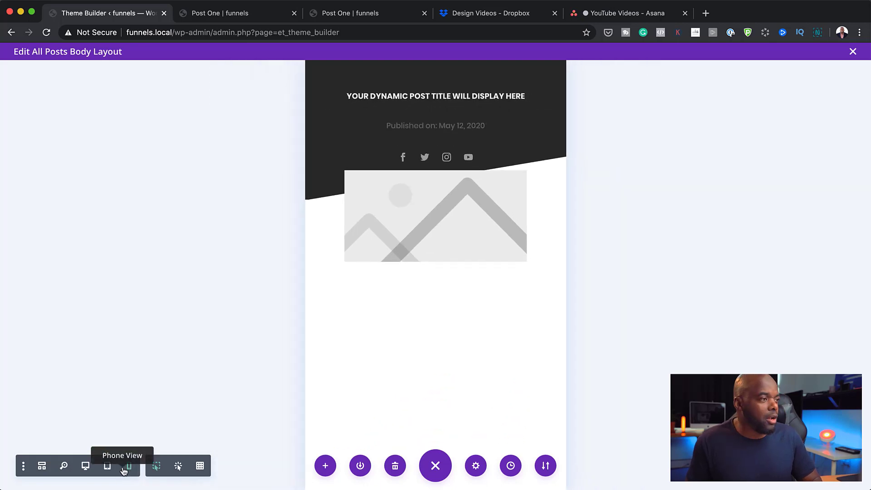
left_click(107, 467)
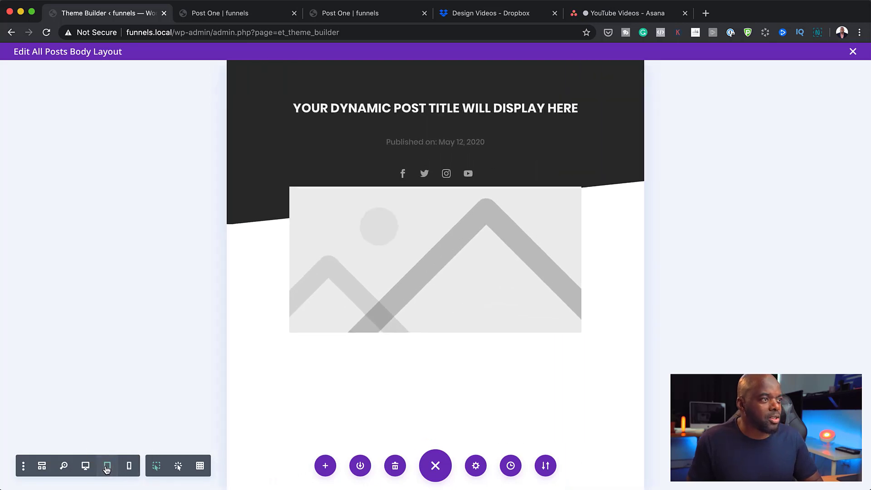
left_click(85, 466)
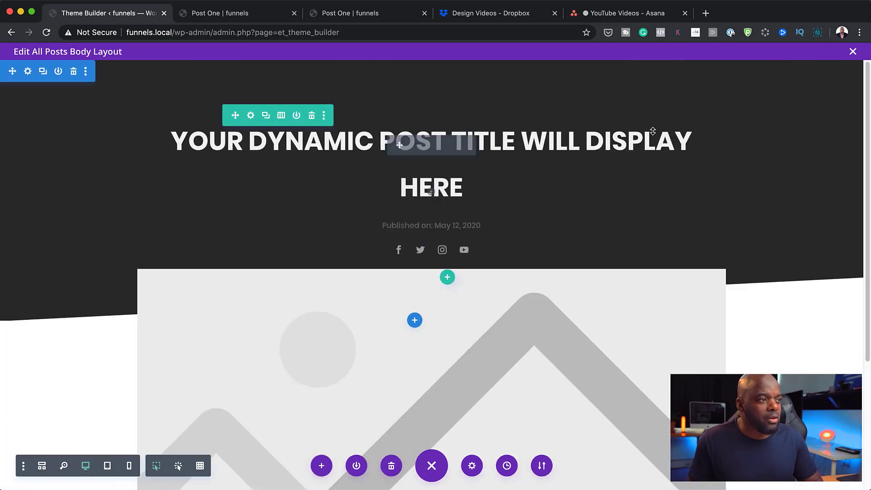
- Insert a Post Content module directly below the featured image in the same column
scroll(696, 325, "down", 5)
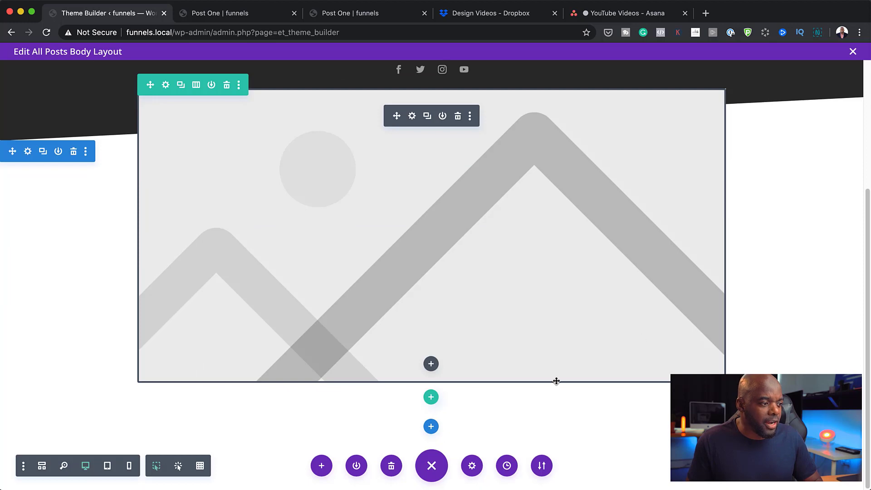
left_click(431, 364)
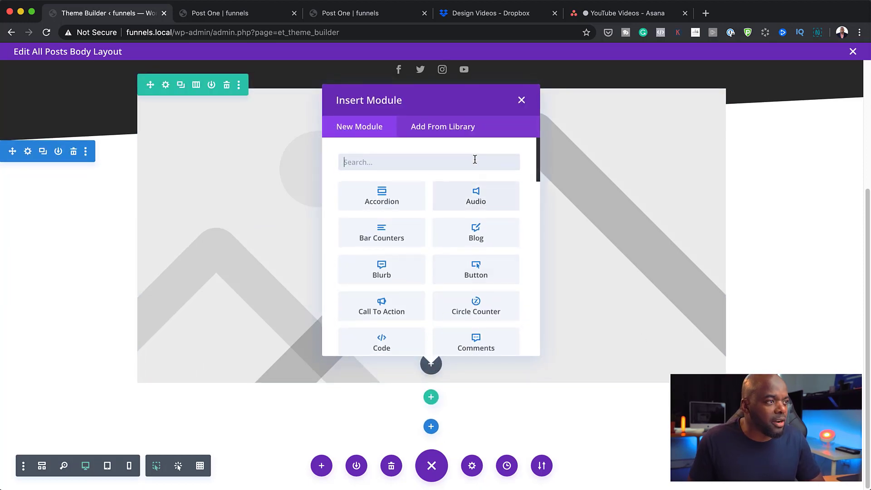
type("pos")
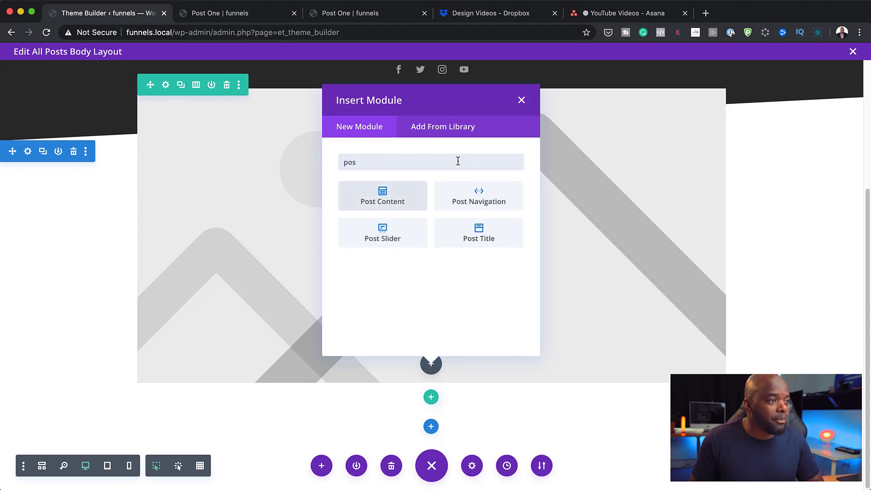
left_click(408, 200)
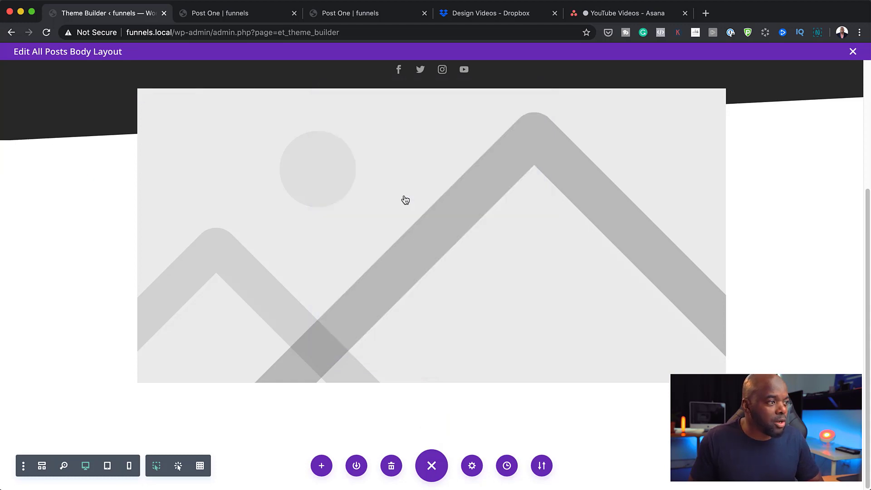
- Set the Post Content module's linked top and bottom padding and linked top and bottom margin to 0px
scroll(608, 392, "down", 6)
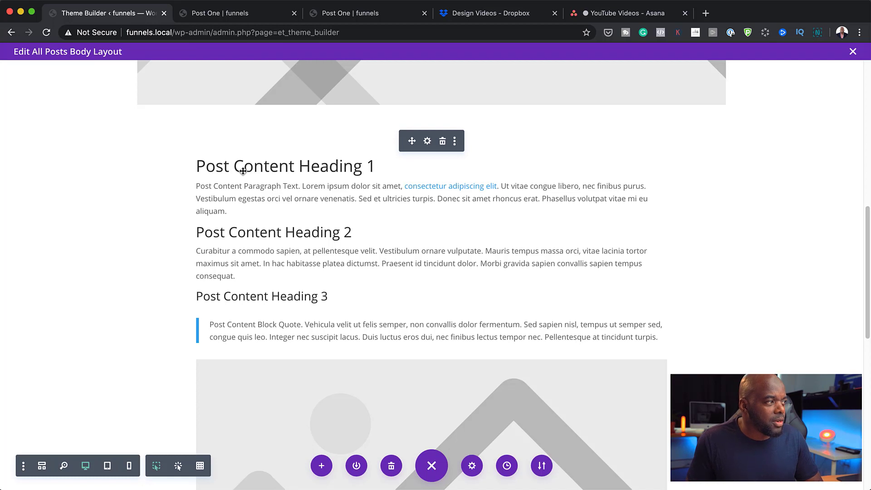
left_click(428, 141)
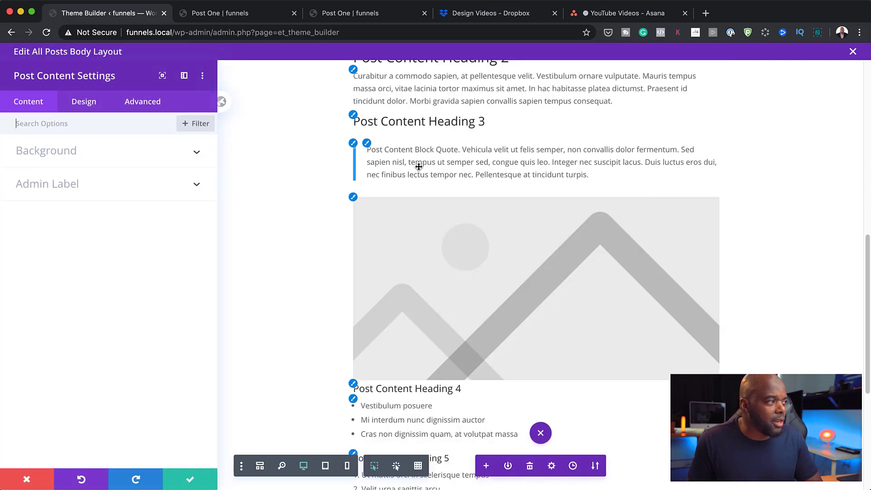
left_click(141, 105)
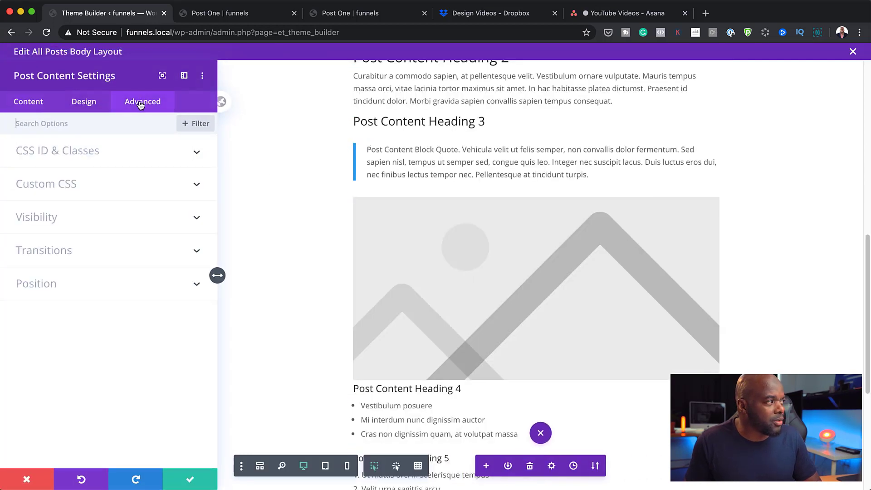
left_click(97, 106)
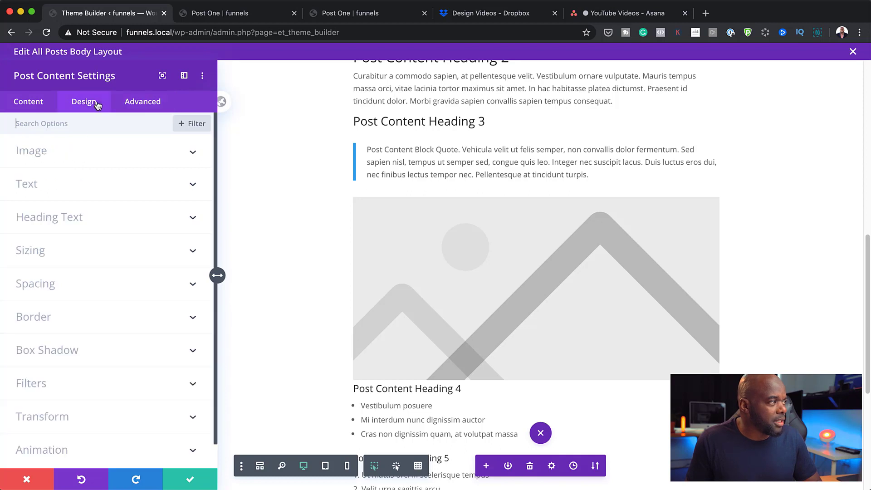
left_click(55, 289)
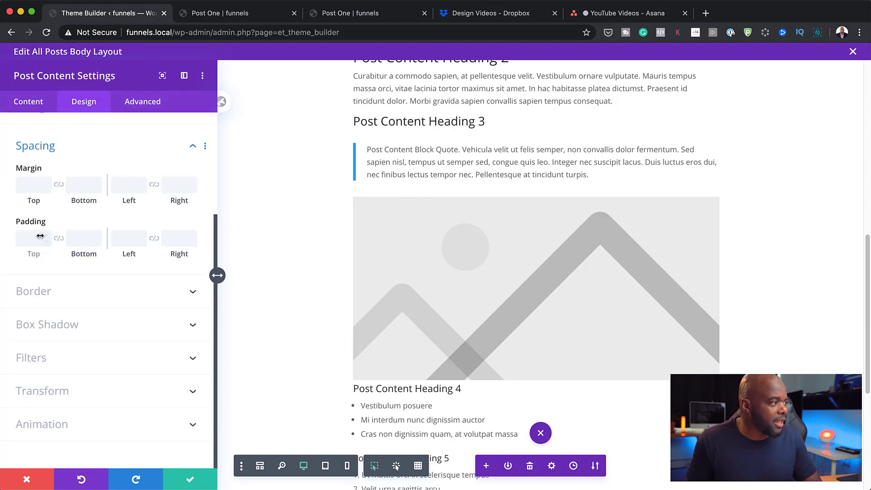
left_click(33, 239)
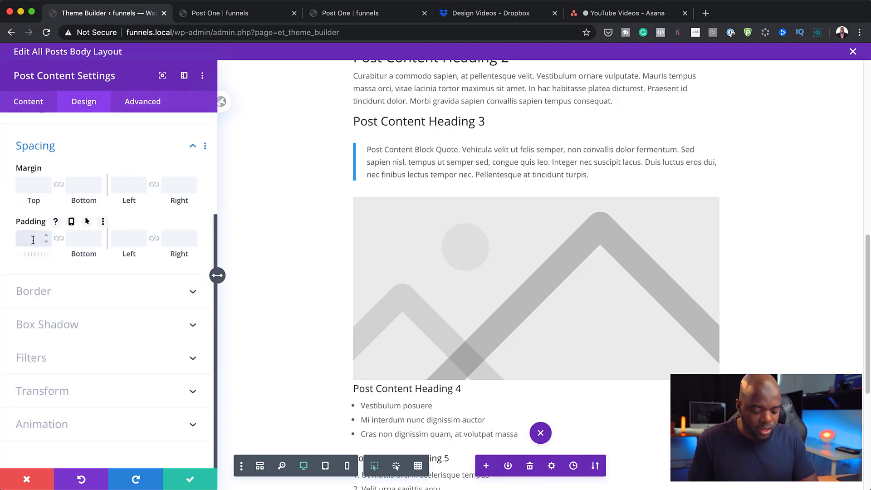
type("0")
left_click(58, 238)
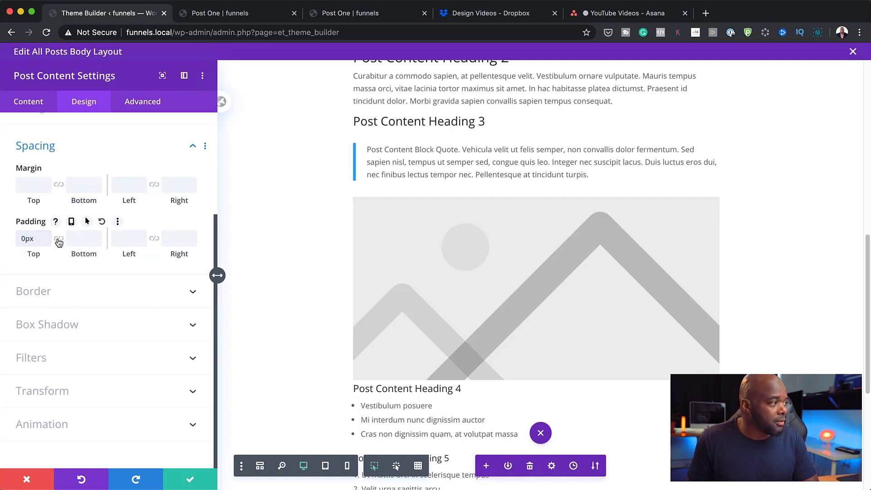
left_click(25, 188)
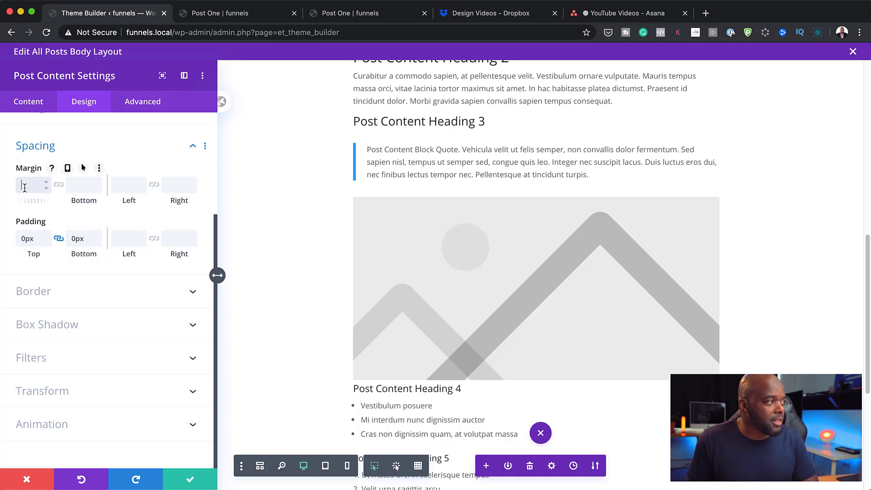
type("0")
left_click(59, 186)
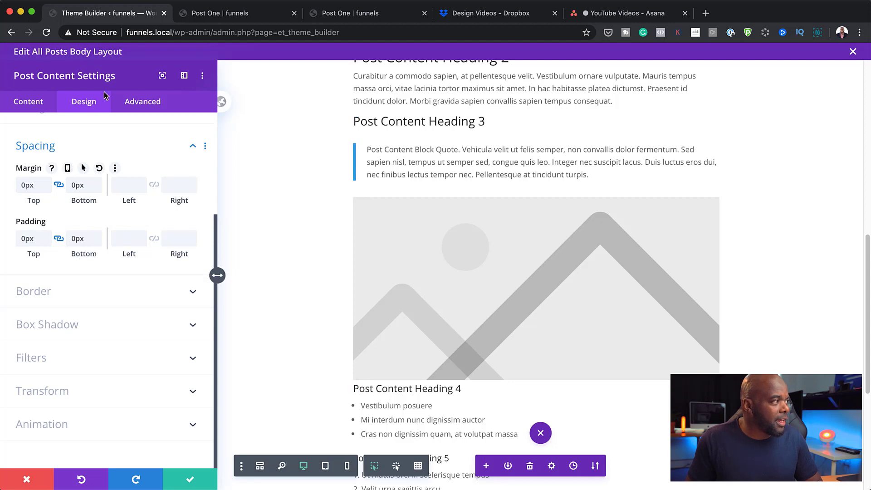
- Set the H1 heading font of the post content to Poppins
scroll(451, 194, "up", 1)
scroll(450, 194, "up", 4)
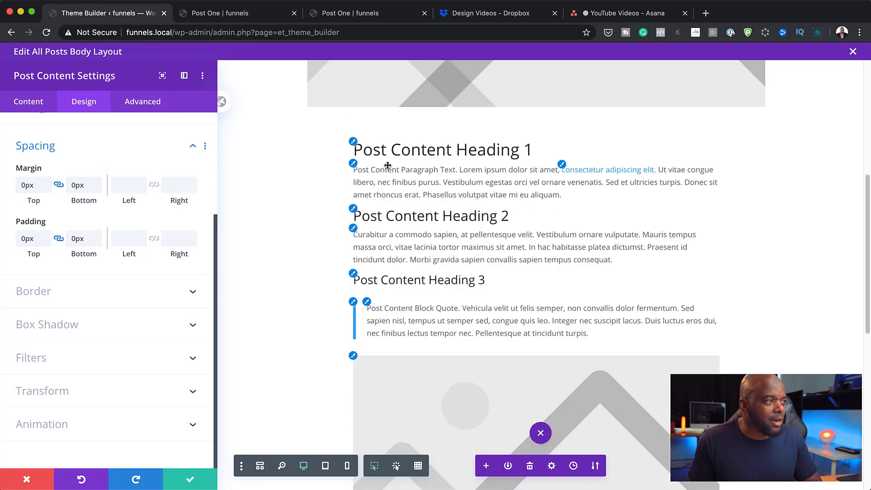
left_click(353, 142)
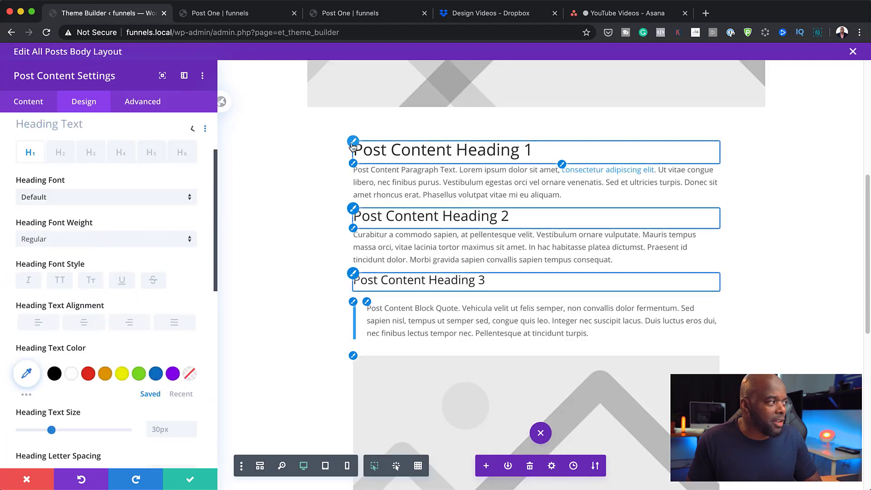
left_click(132, 202)
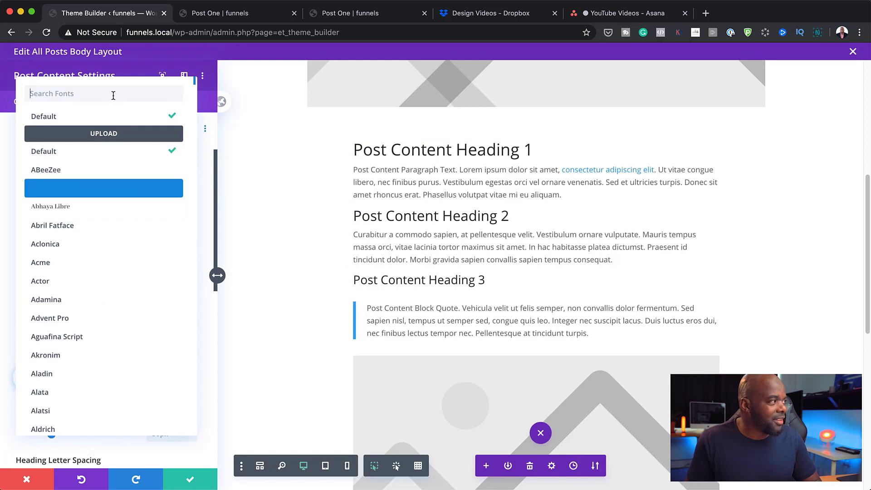
type("popp")
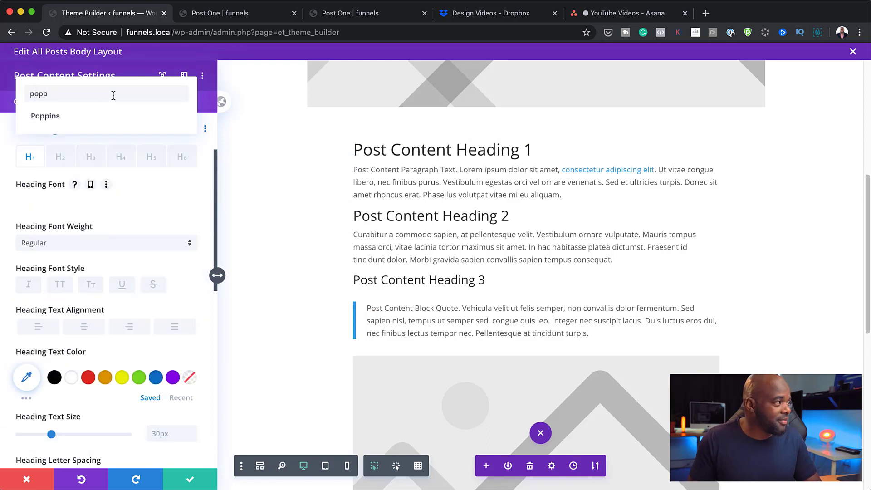
left_click(83, 119)
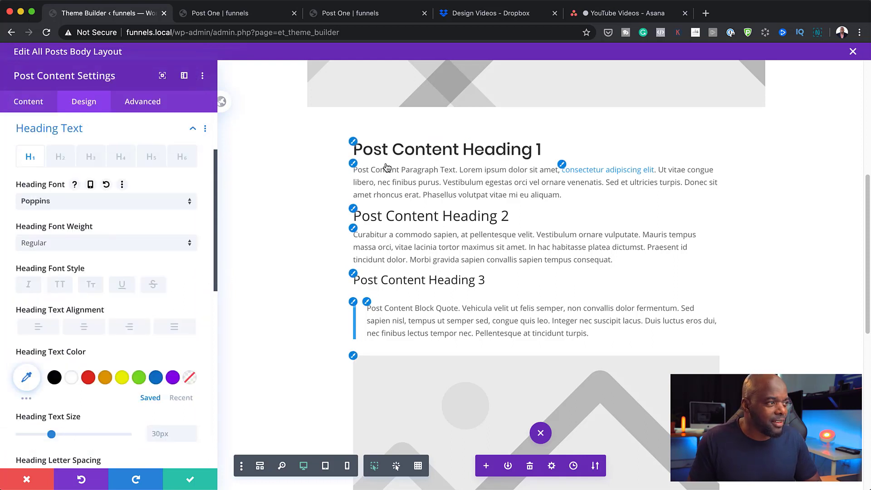
- Set the post content's body text font to Poppins and save the module settings
scroll(147, 173, "up", 5)
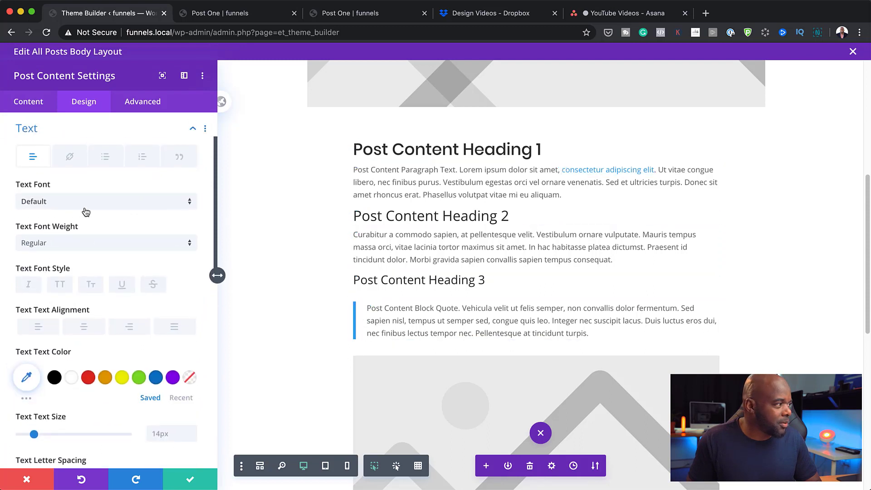
left_click(86, 207)
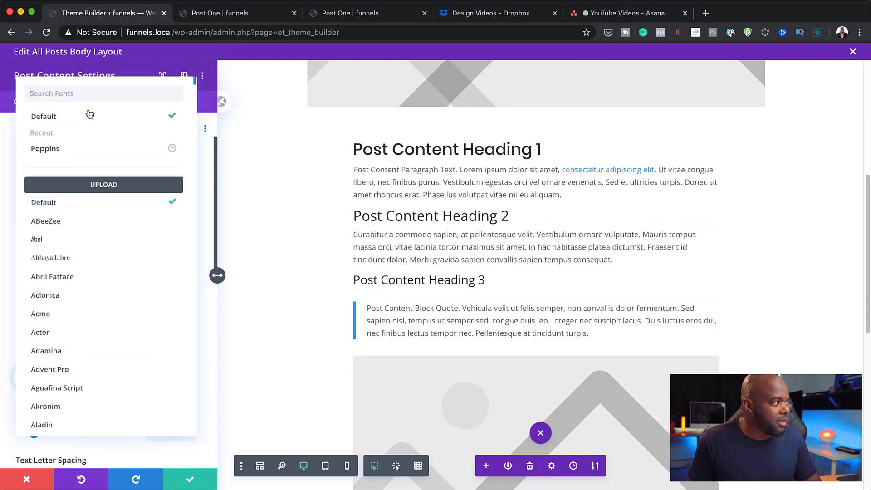
left_click(75, 151)
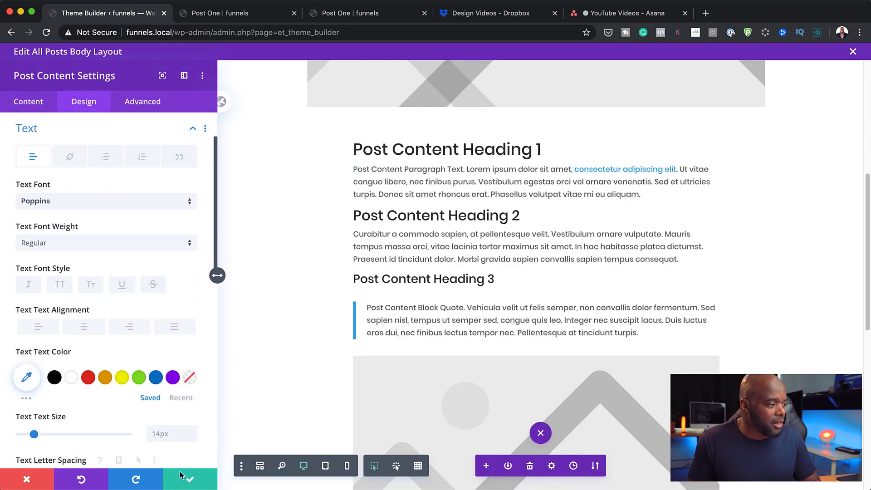
left_click(190, 482)
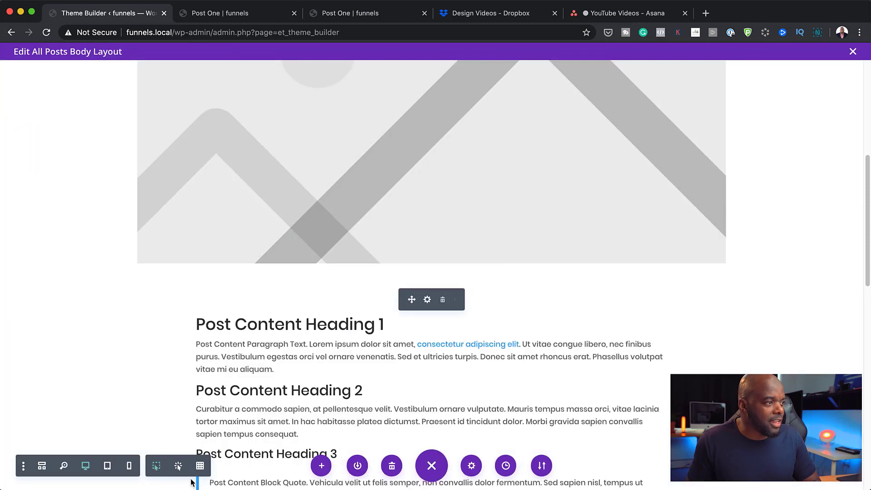
- Close the All Posts body layout editor and save the Theme Builder changes
scroll(803, 355, "up", 10)
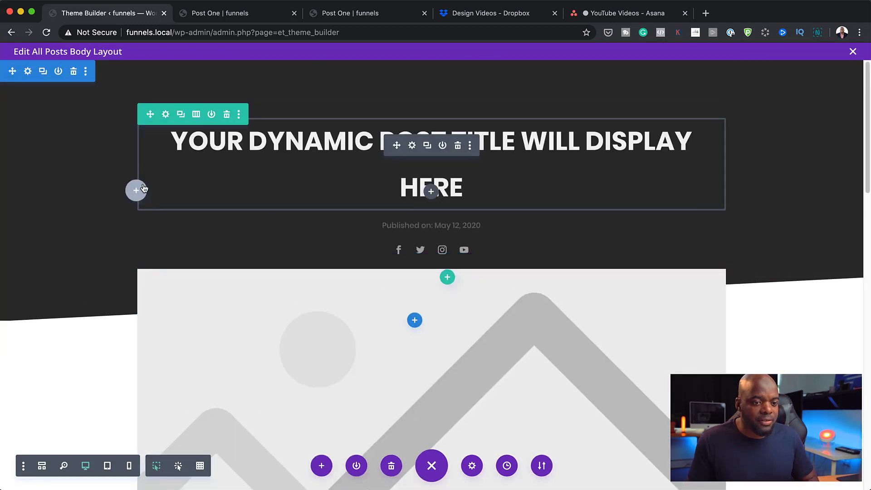
left_click(853, 50)
left_click(183, 90)
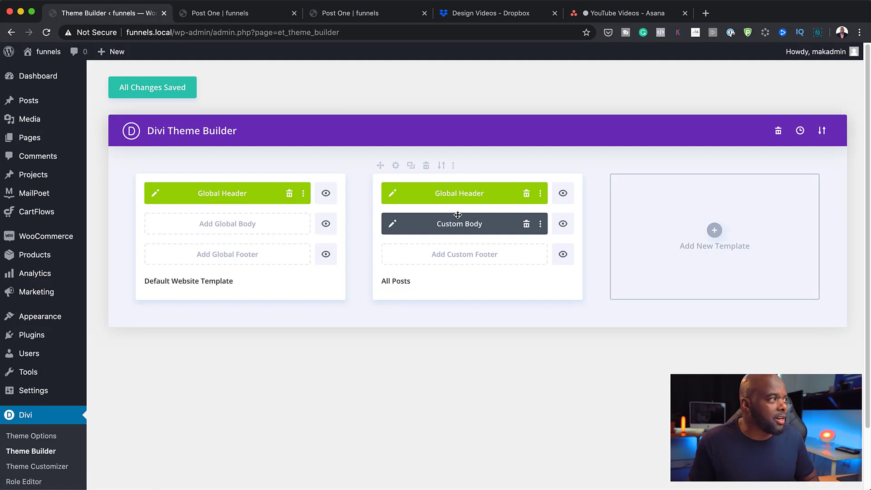
- Reload the live Post One page and review its header, featured image and body text down to the footer
left_click(359, 18)
left_click(47, 33)
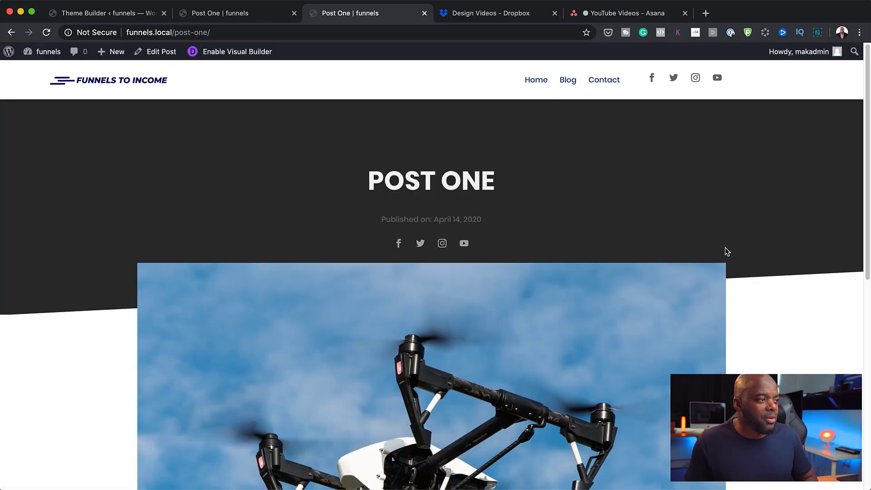
scroll(817, 243, "down", 10)
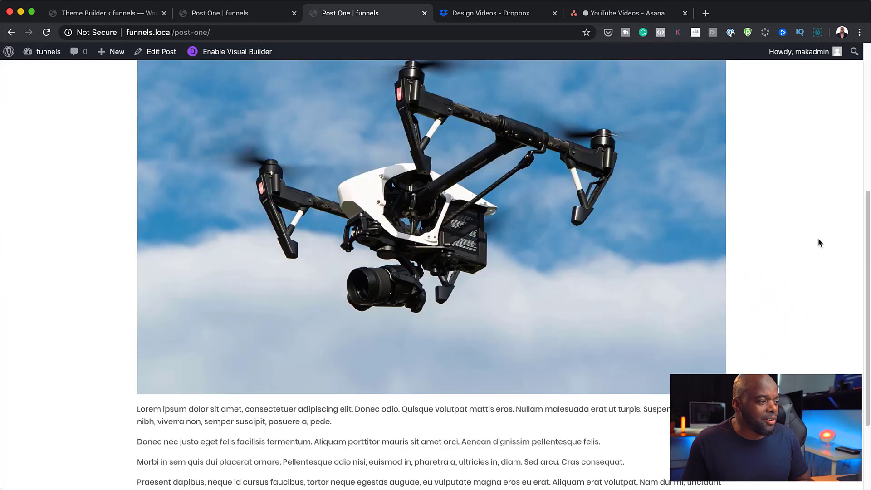
scroll(820, 243, "down", 3)
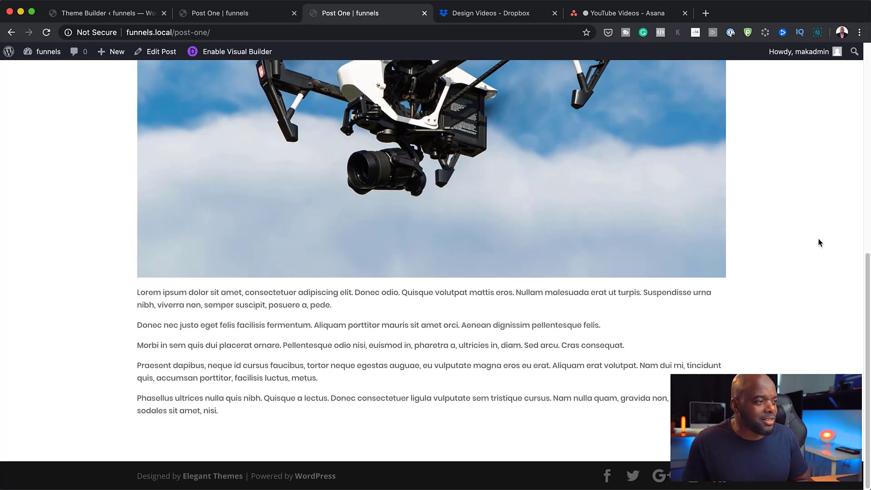
- Review the live Post One page from its header to the featured image, and reopen the All Posts custom body layout in the Theme Builder
scroll(820, 243, "up", 13)
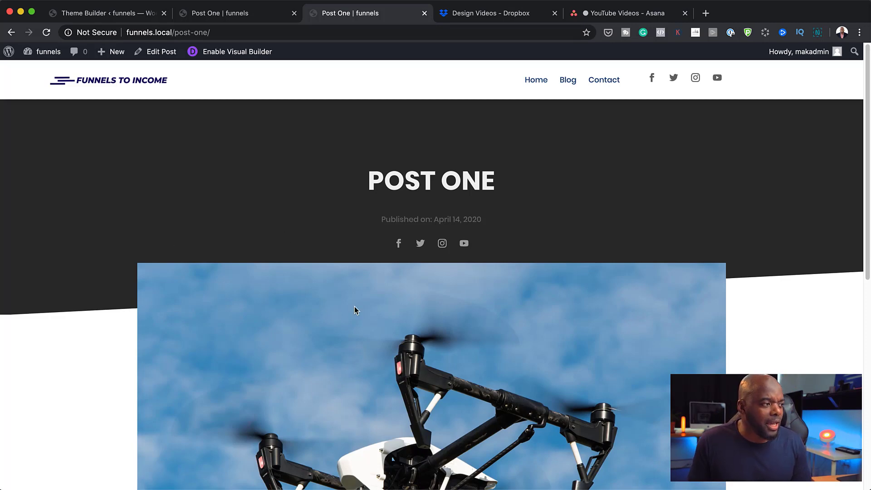
scroll(355, 311, "down", 5)
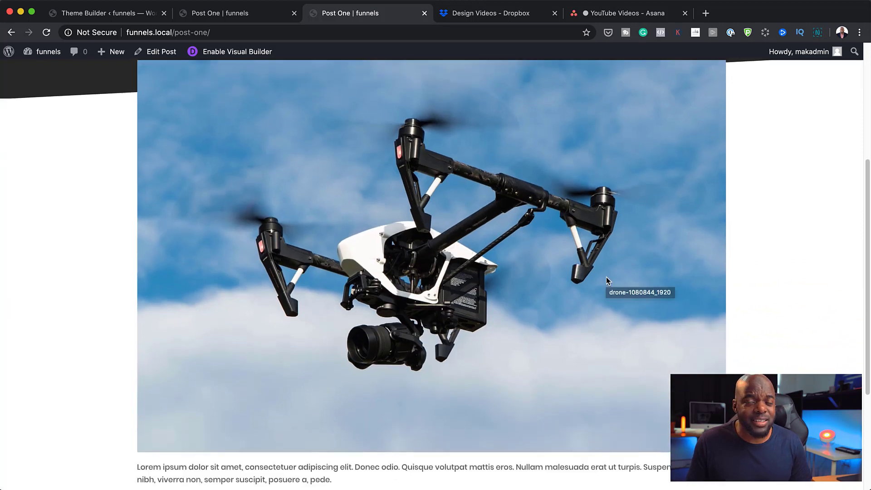
left_click(128, 17)
left_click(393, 225)
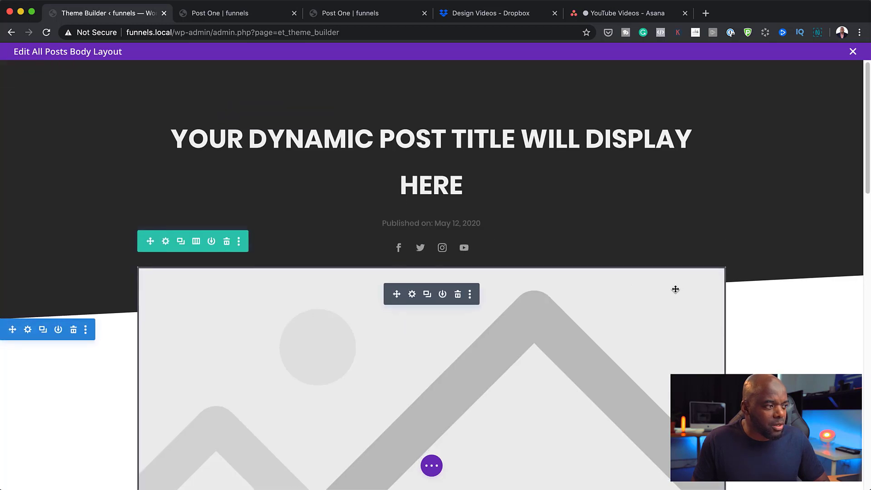
- Set the width of the row holding the featured image to 60% and save the row settings
scroll(679, 286, "down", 3)
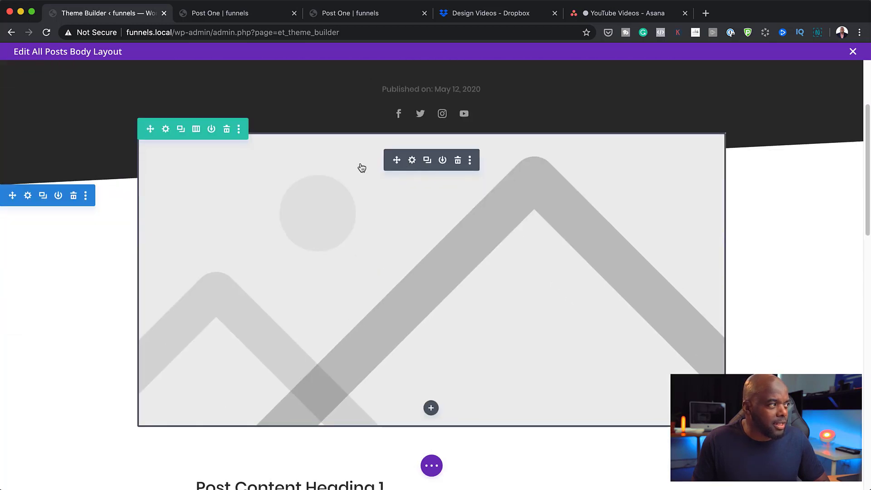
left_click(166, 130)
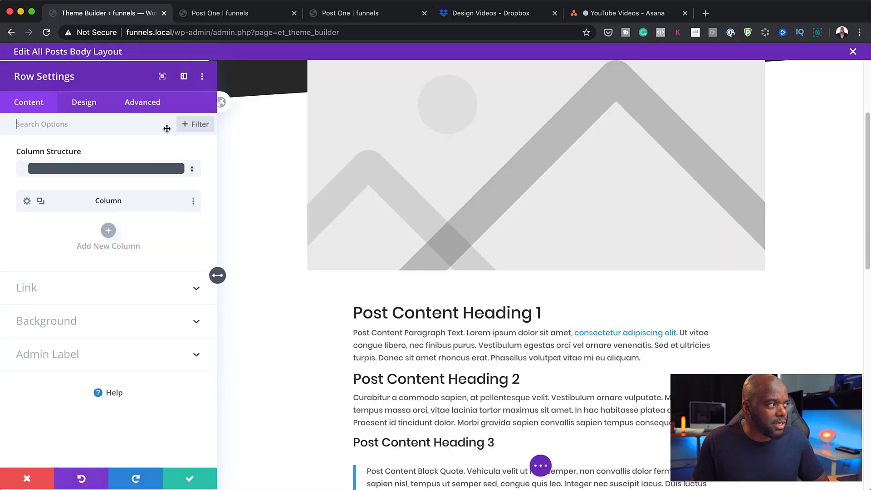
left_click(88, 106)
left_click(67, 159)
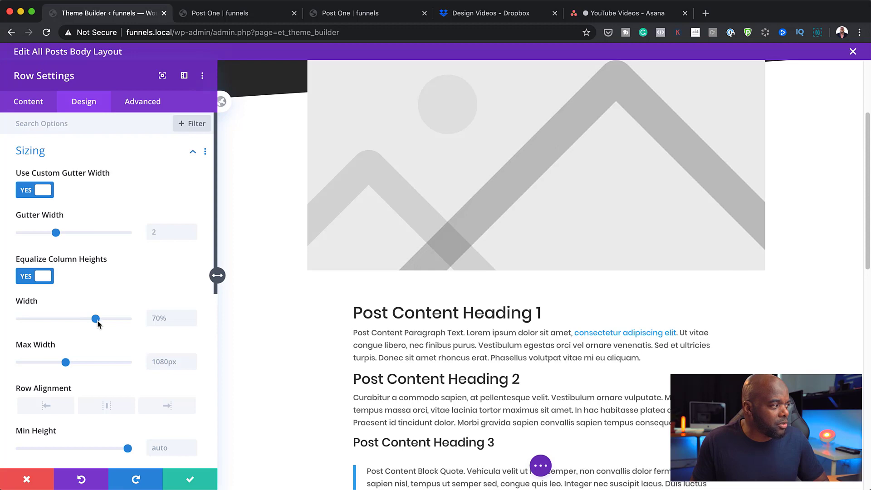
left_click_drag(96, 321, 85, 321)
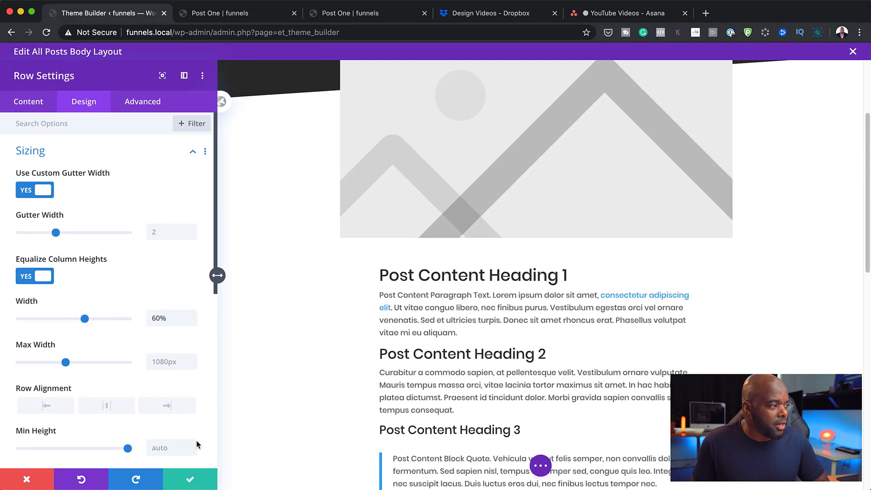
left_click(192, 482)
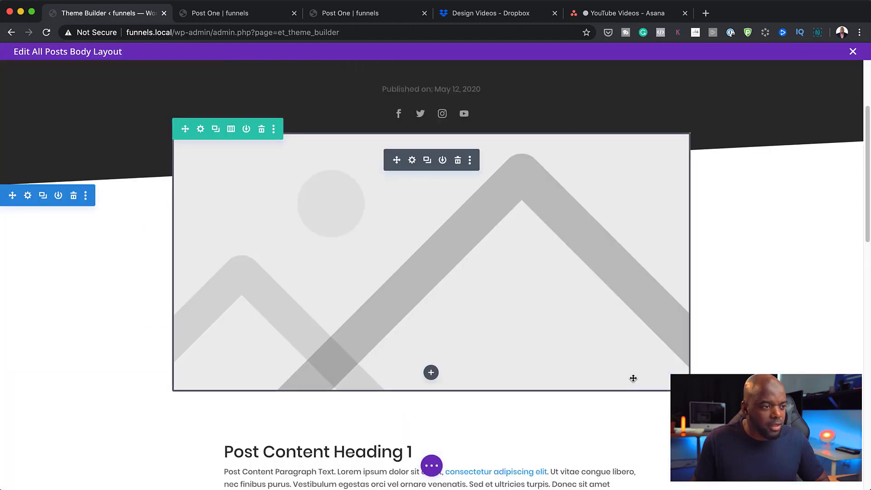
- Reload the live Post One page and examine the narrower featured image and text against the header, down to the footer
left_click(368, 13)
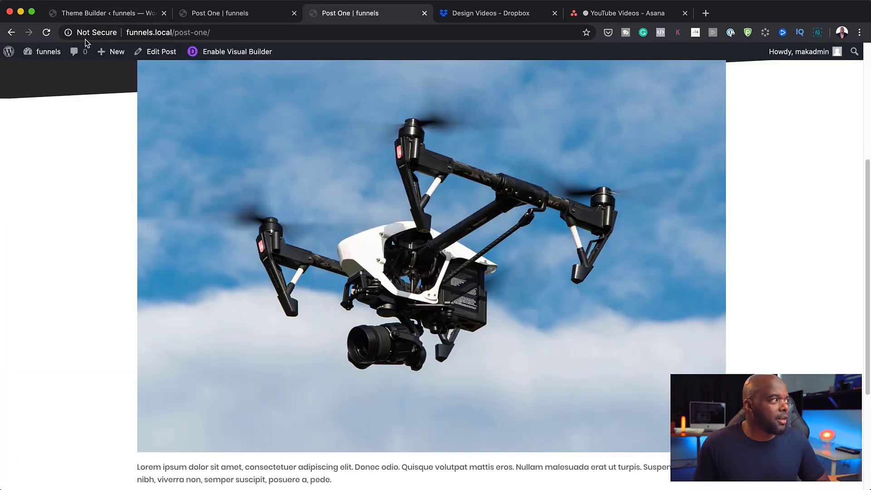
left_click(46, 32)
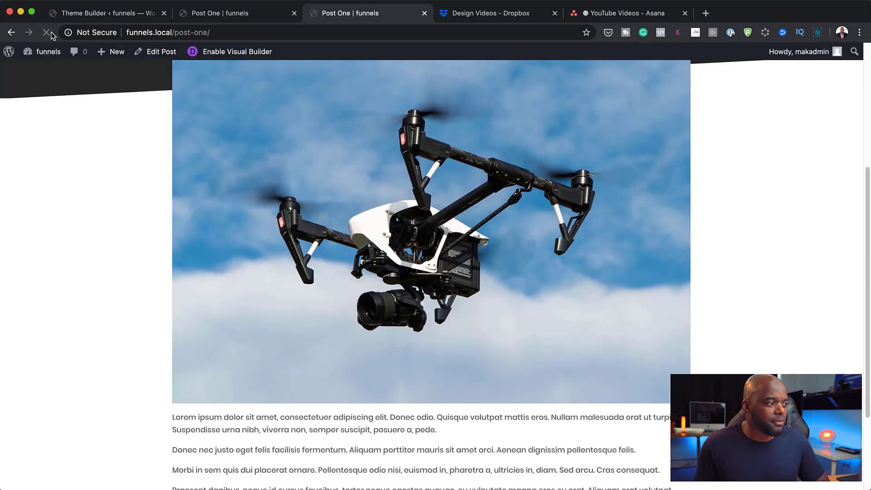
scroll(679, 254, "up", 4)
scroll(679, 255, "down", 6)
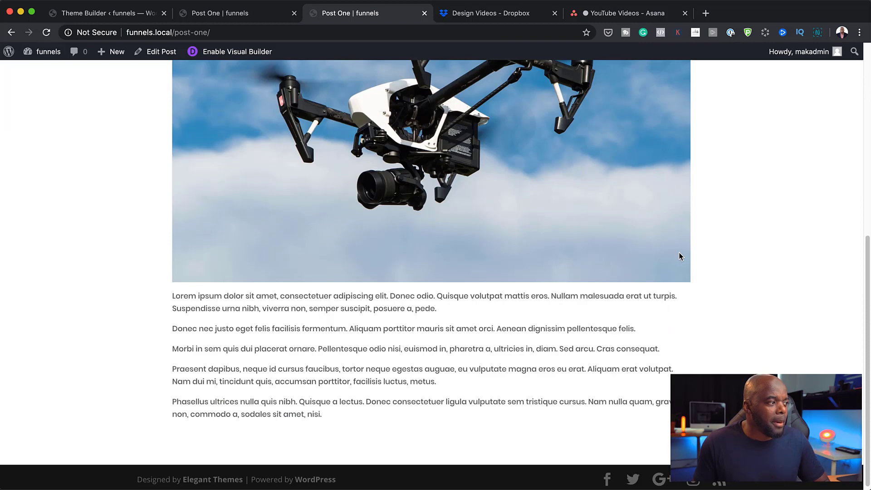
scroll(679, 254, "down", 1)
scroll(680, 255, "up", 10)
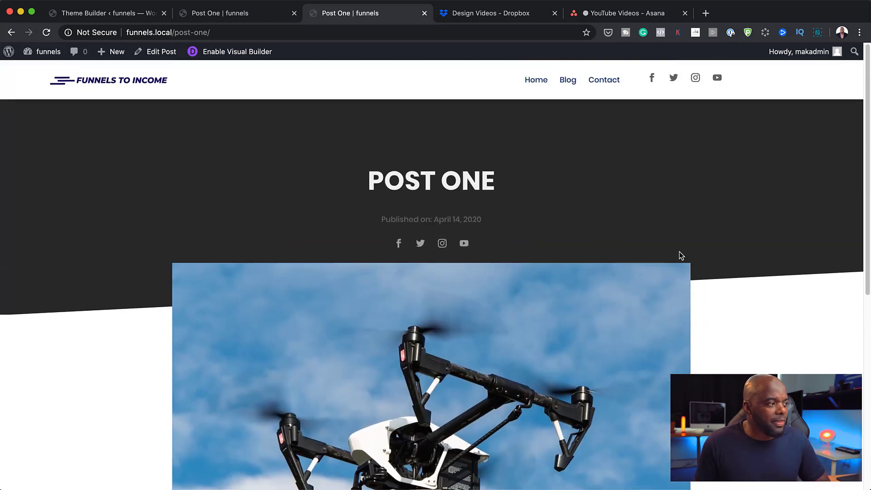
scroll(679, 254, "down", 1)
scroll(679, 255, "down", 4)
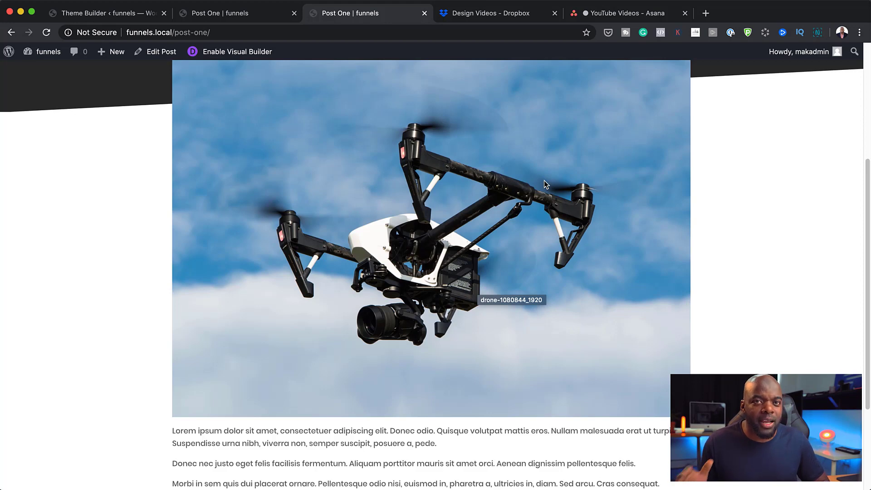
scroll(616, 348, "up", 5)
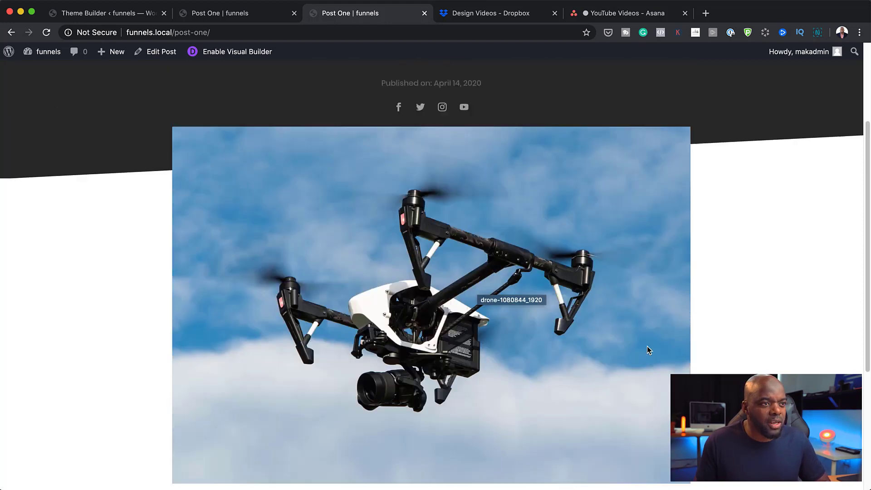
scroll(617, 352, "down", 3)
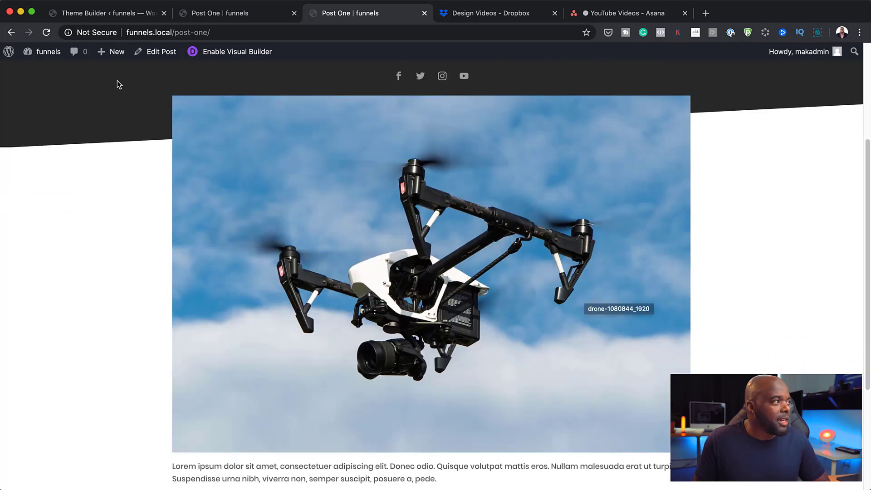
scroll(288, 191, "up", 4)
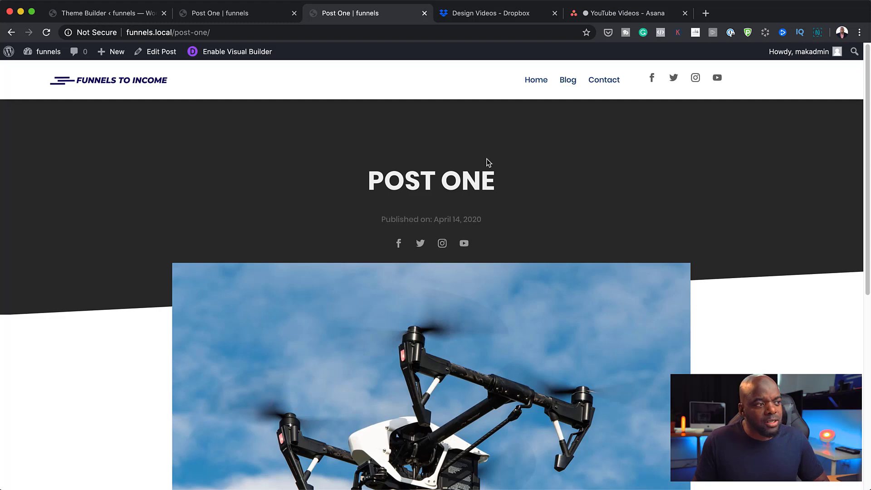
scroll(331, 311, "down", 8)
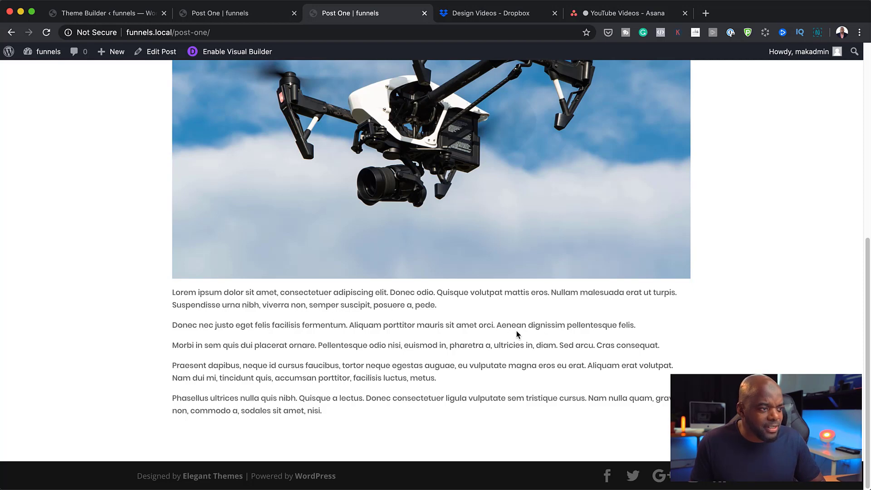
- Return to the All Posts body layout and set the post content's link text size to 16px
left_click(144, 16)
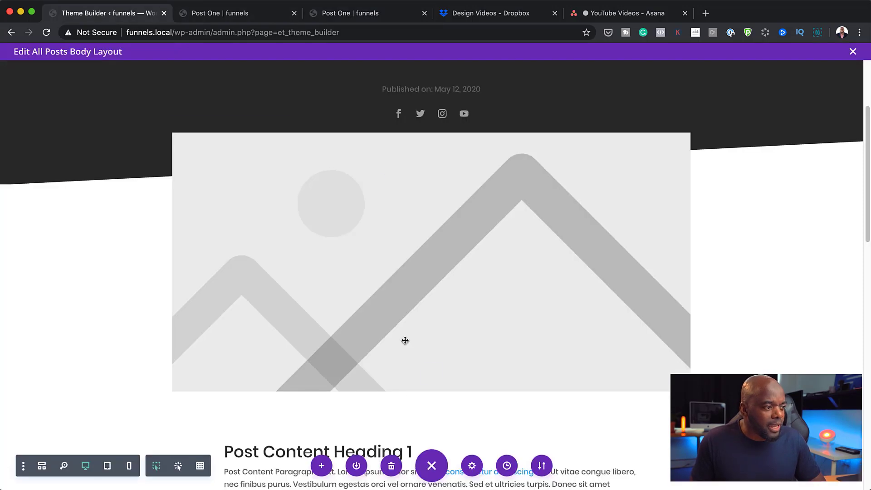
scroll(404, 340, "down", 4)
scroll(428, 398, "down", 1)
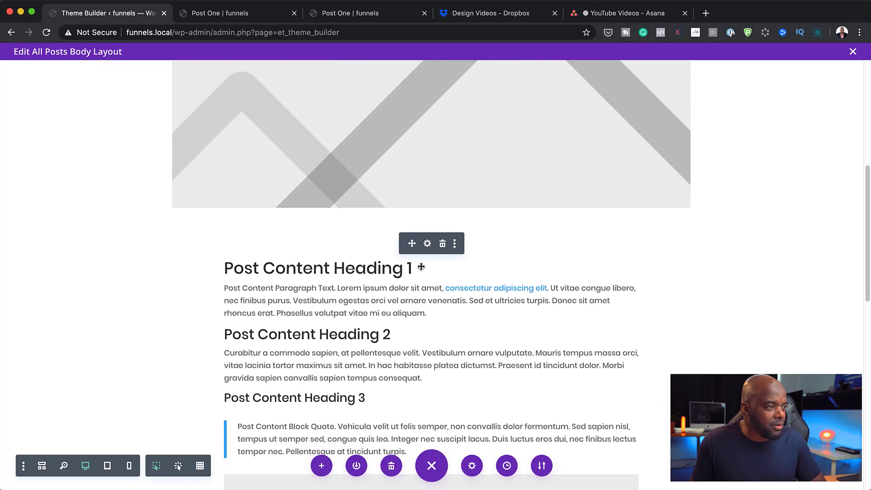
left_click(427, 243)
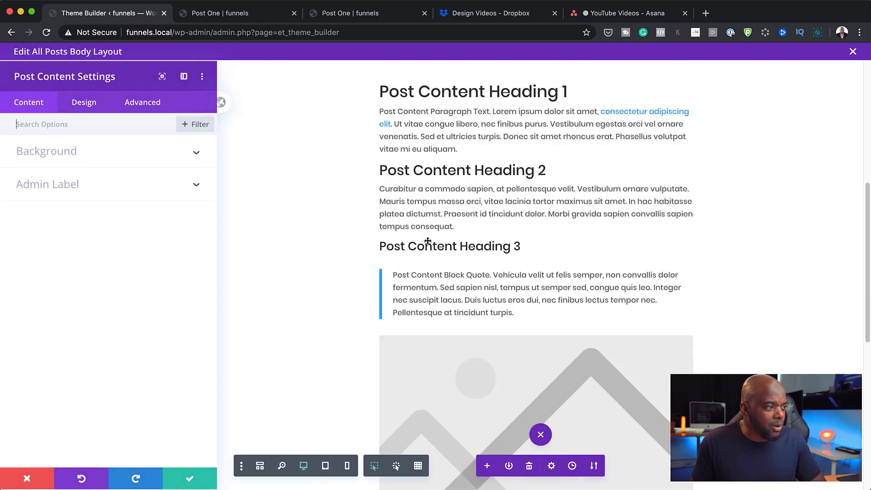
left_click(78, 102)
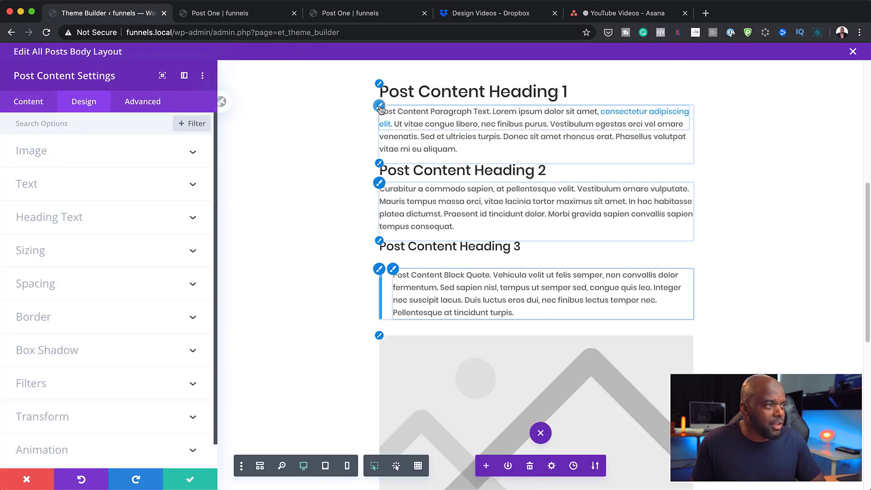
left_click(379, 107)
scroll(136, 368, "down", 1)
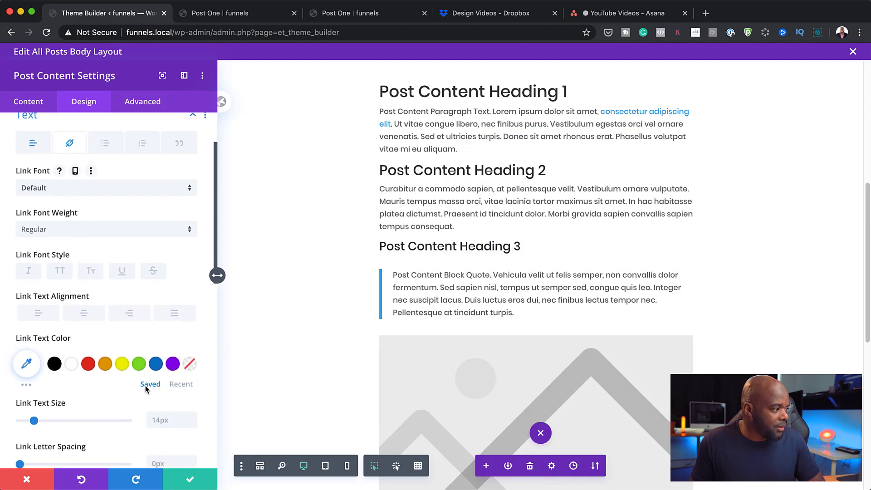
left_click(193, 417)
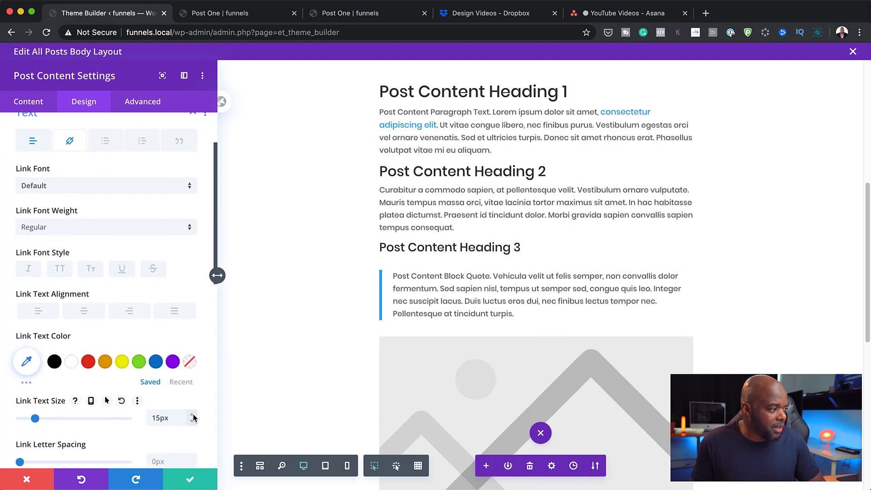
left_click(193, 417)
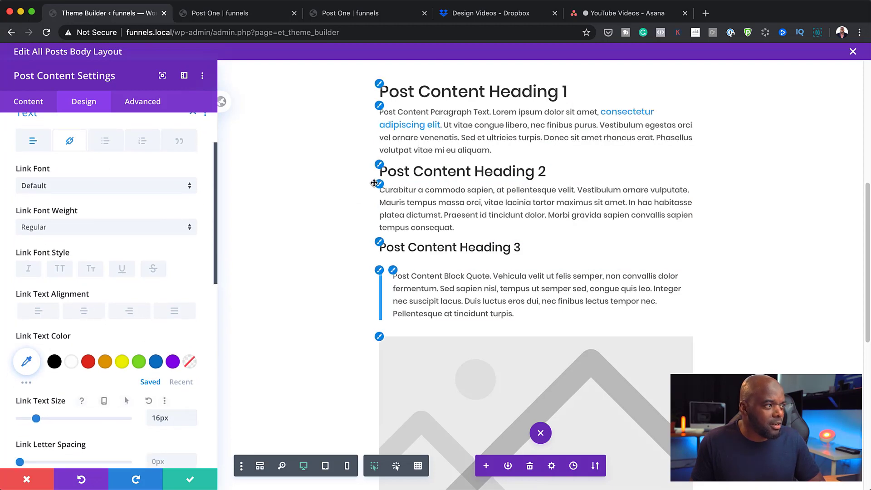
- Set the post content's body text size to 16px and its line height to 1.8em, and save the module settings
left_click(379, 185)
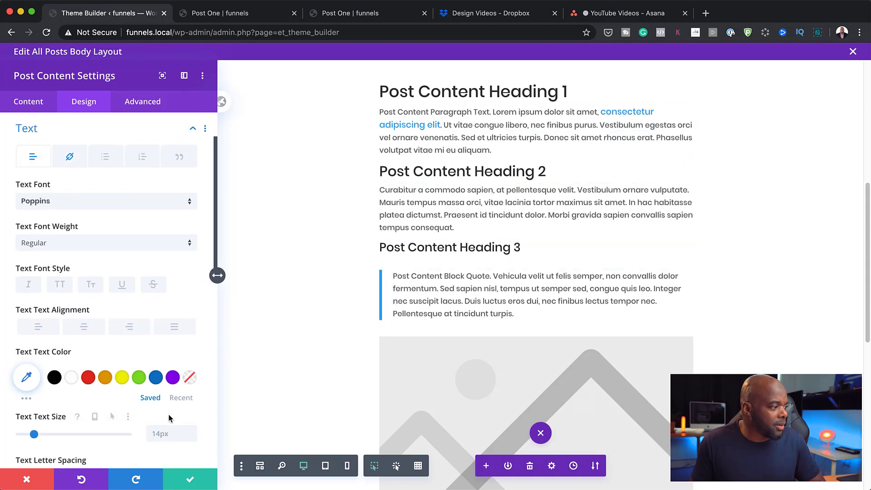
left_click(192, 430)
left_click(193, 432)
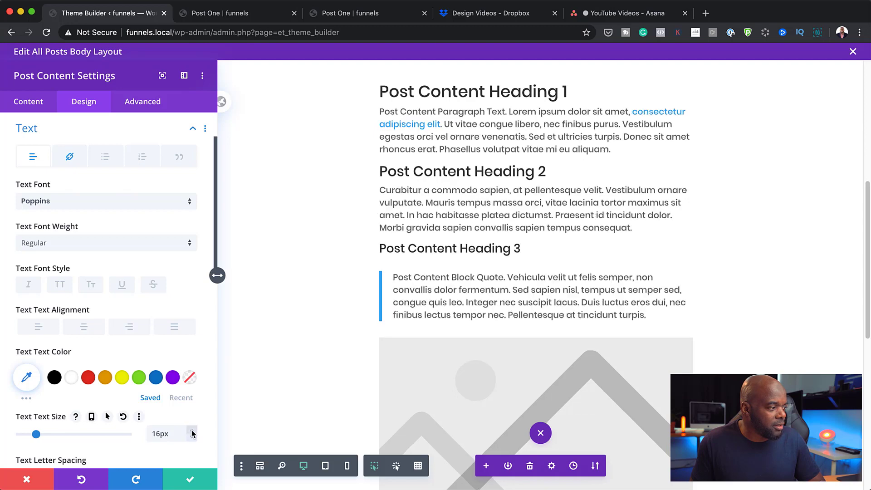
scroll(177, 417, "down", 3)
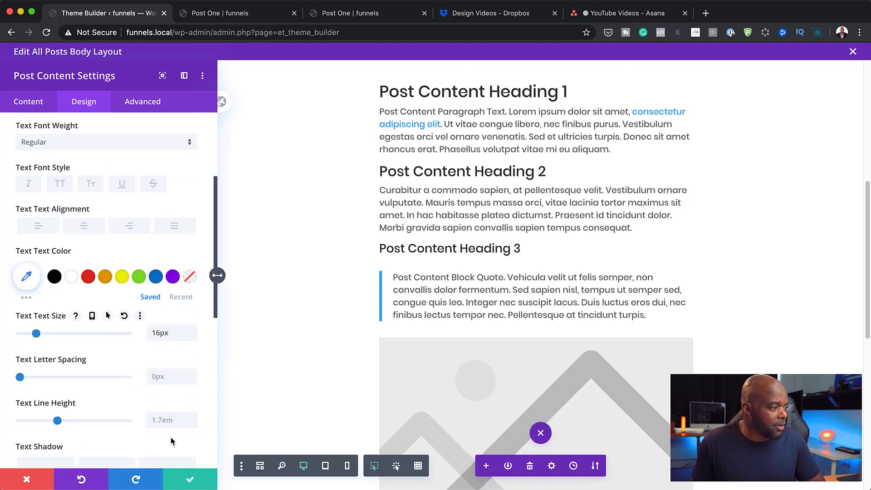
left_click(192, 417)
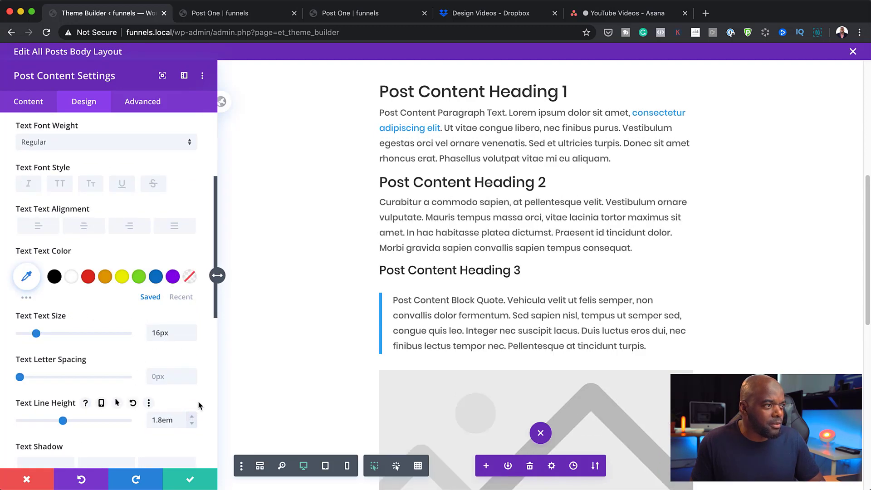
left_click(191, 479)
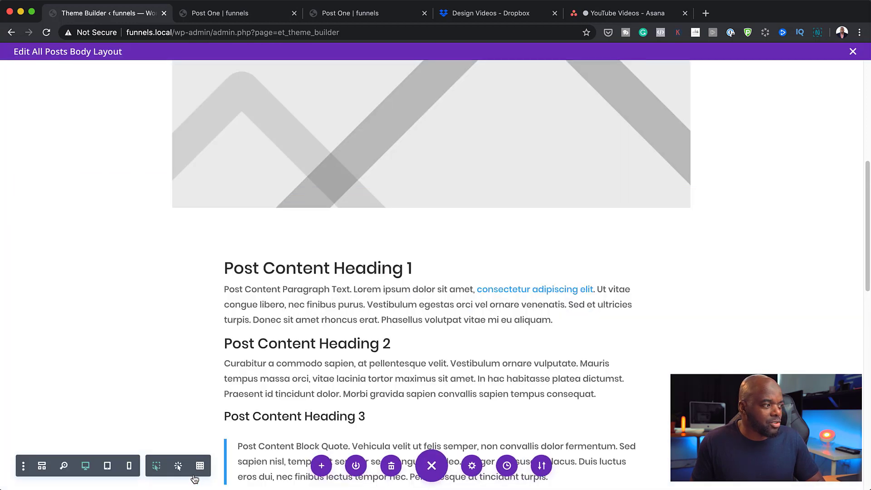
- Check the restyled body layout from end to end, close its editor and save the Theme Builder changes
scroll(479, 317, "down", 6)
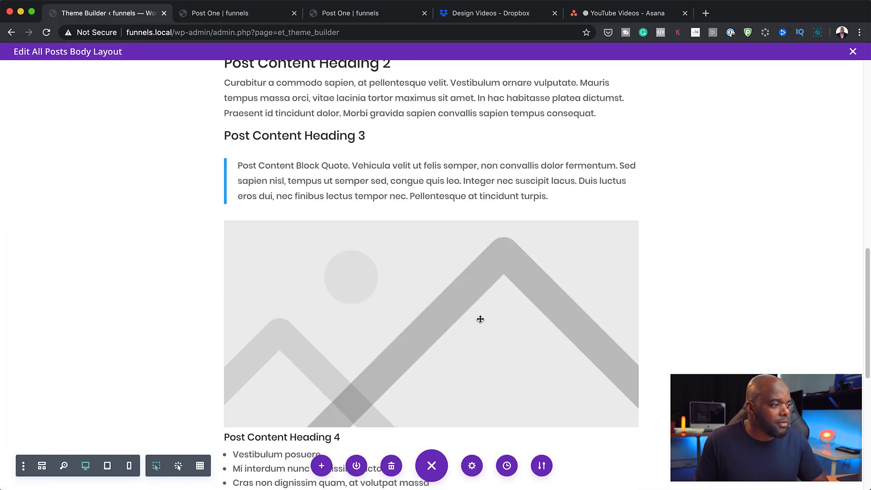
scroll(481, 319, "down", 5)
scroll(481, 319, "up", 15)
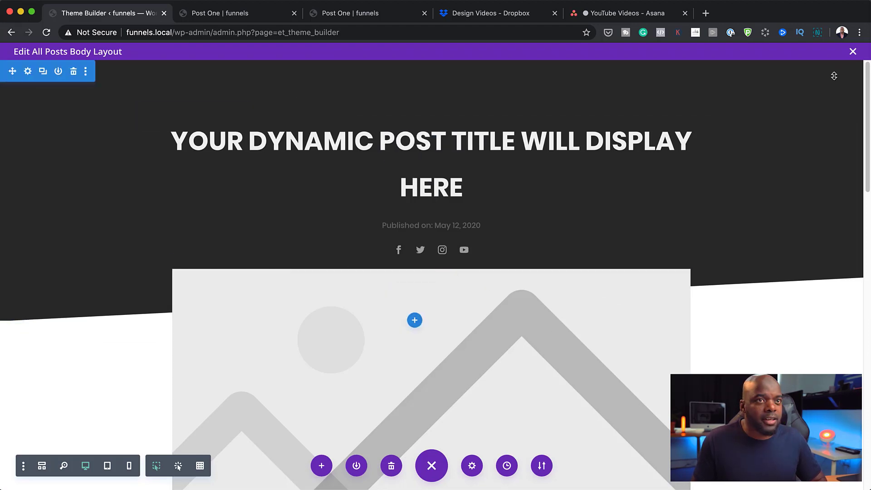
left_click(853, 52)
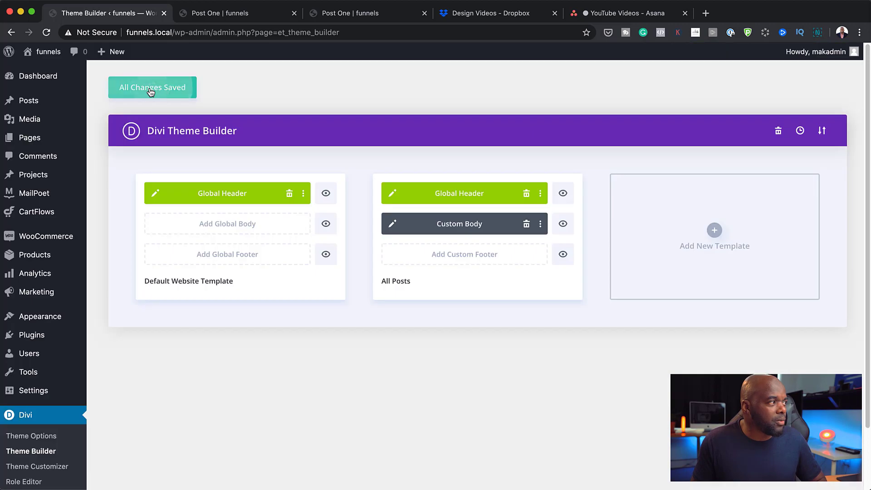
- Reload the live Post One page to check the updated body text size and line height
left_click(356, 12)
left_click(47, 32)
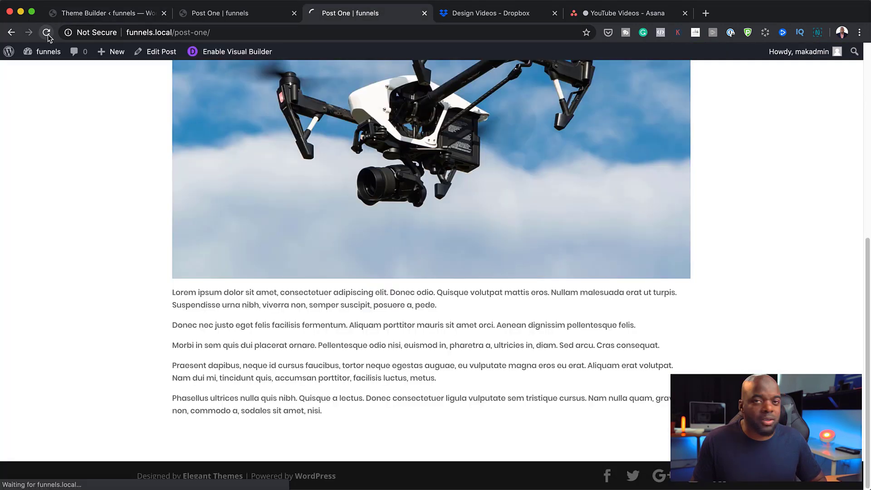